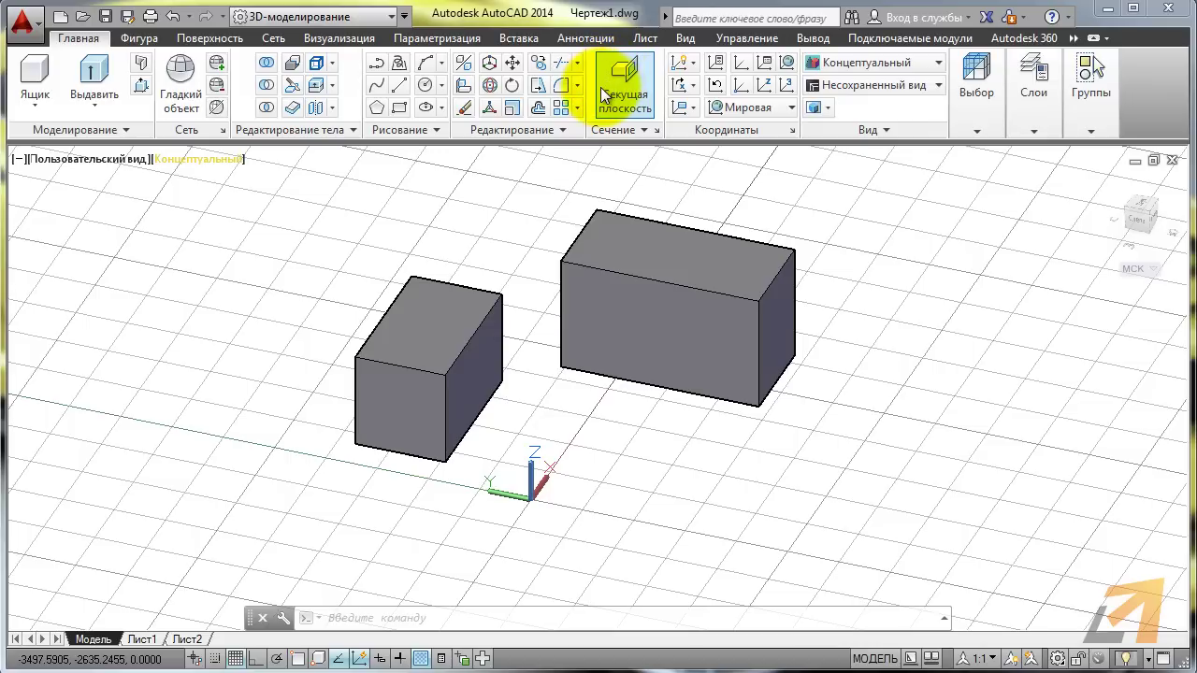
- Browse the solid, surface, mesh, rendering and parametric constraint ribbon tabs in turn
left_click(138, 39)
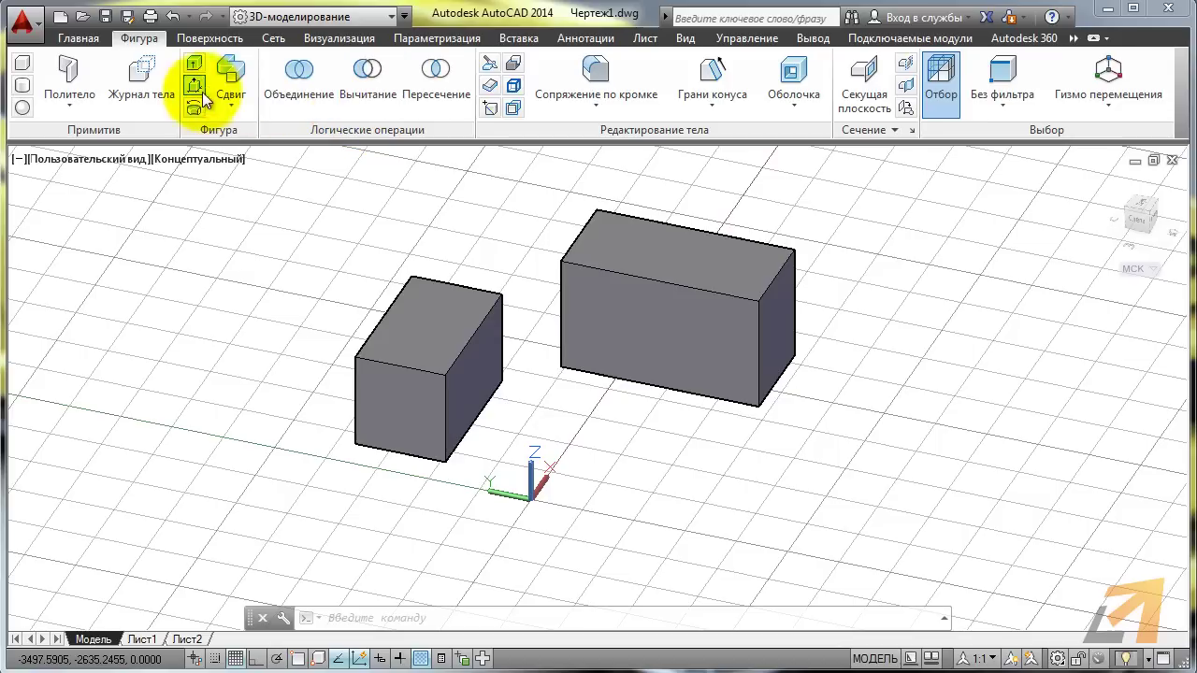
left_click(210, 39)
left_click(274, 39)
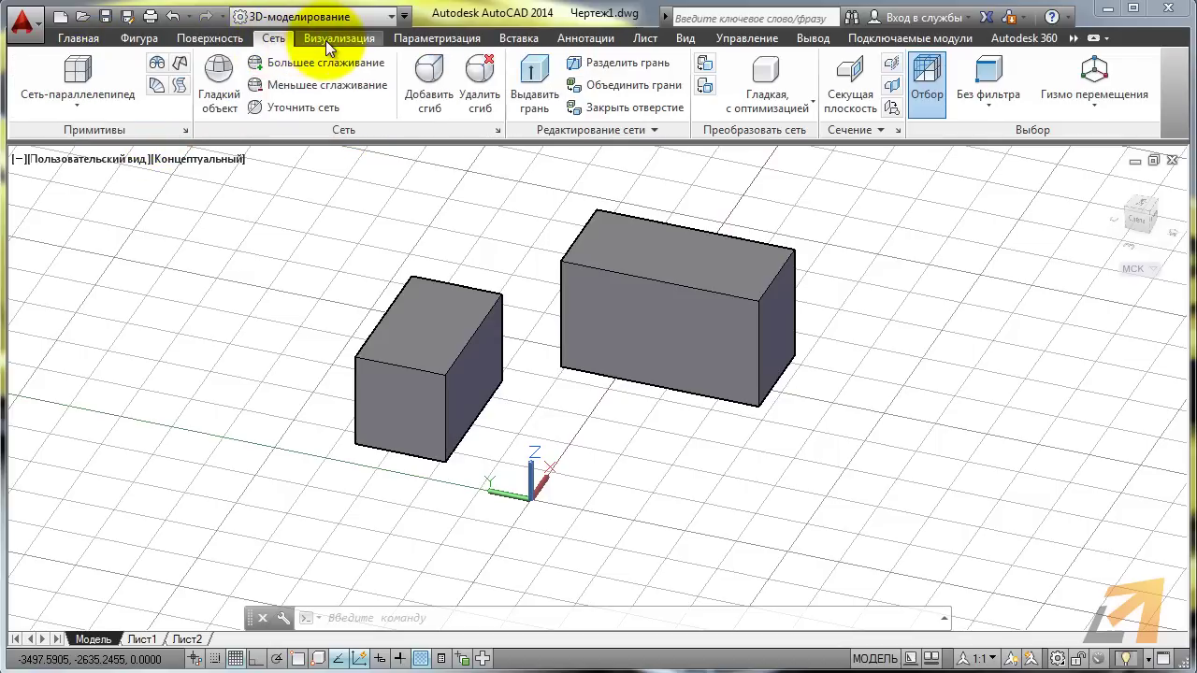
left_click(328, 41)
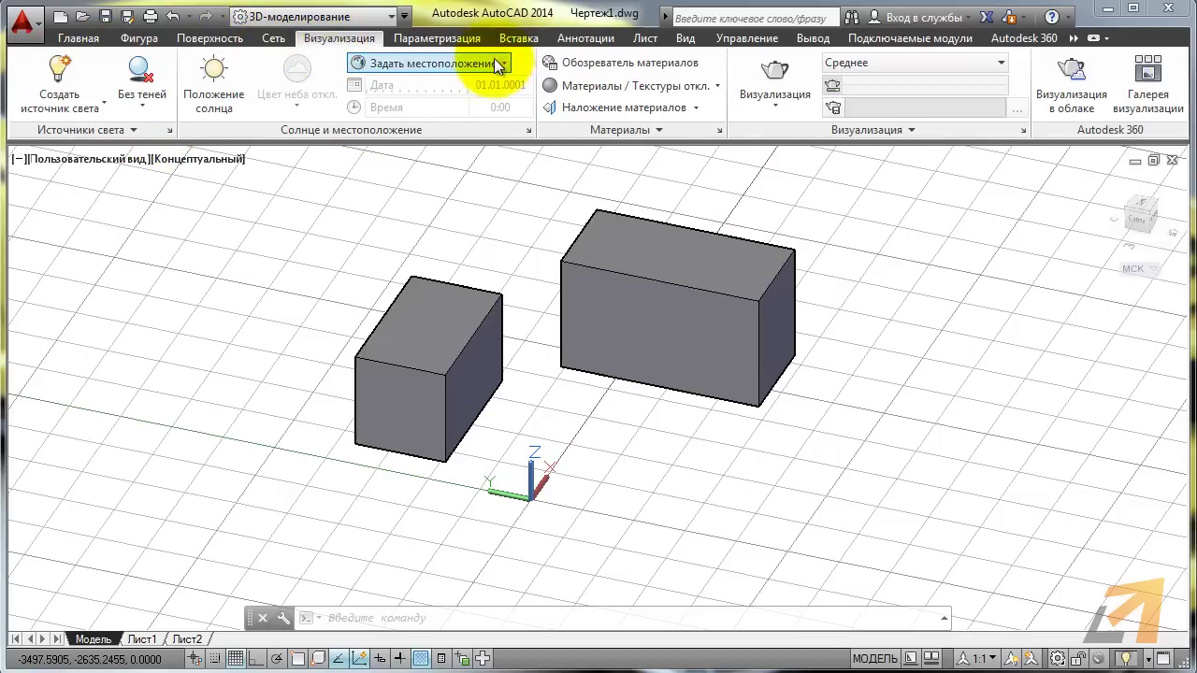
left_click(408, 38)
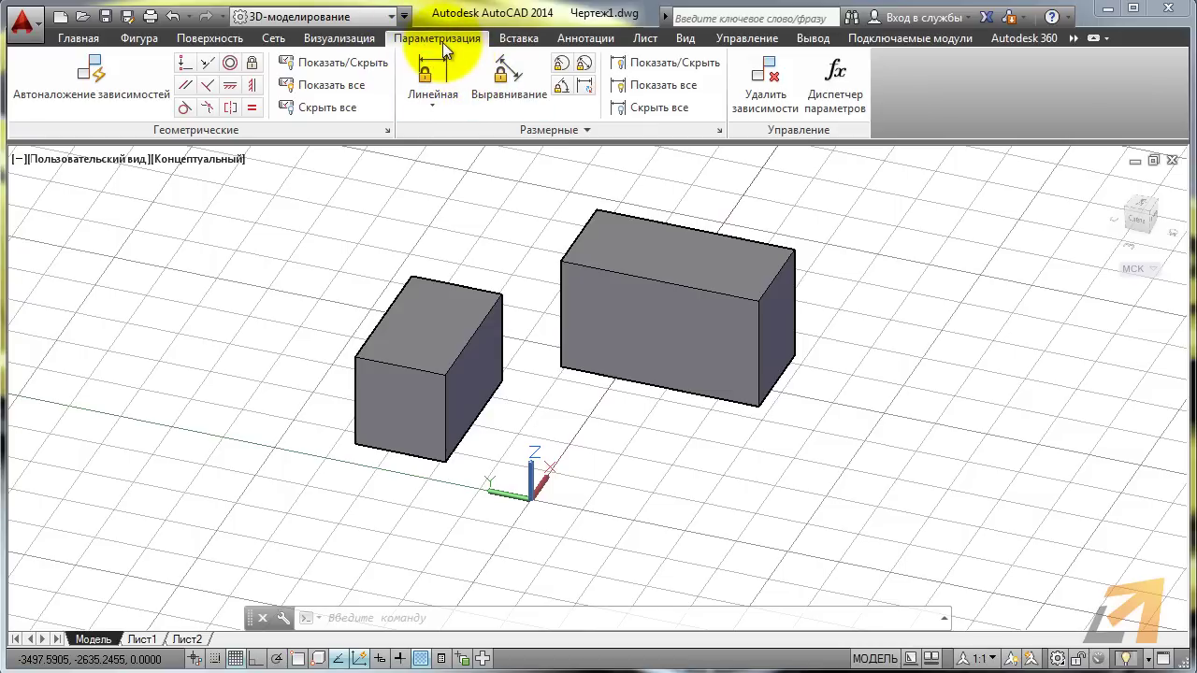
- Browse the insert, annotation, layout and Вид tabs, peek at Пользов..., and list the hidden tabs
left_click(524, 42)
left_click(580, 39)
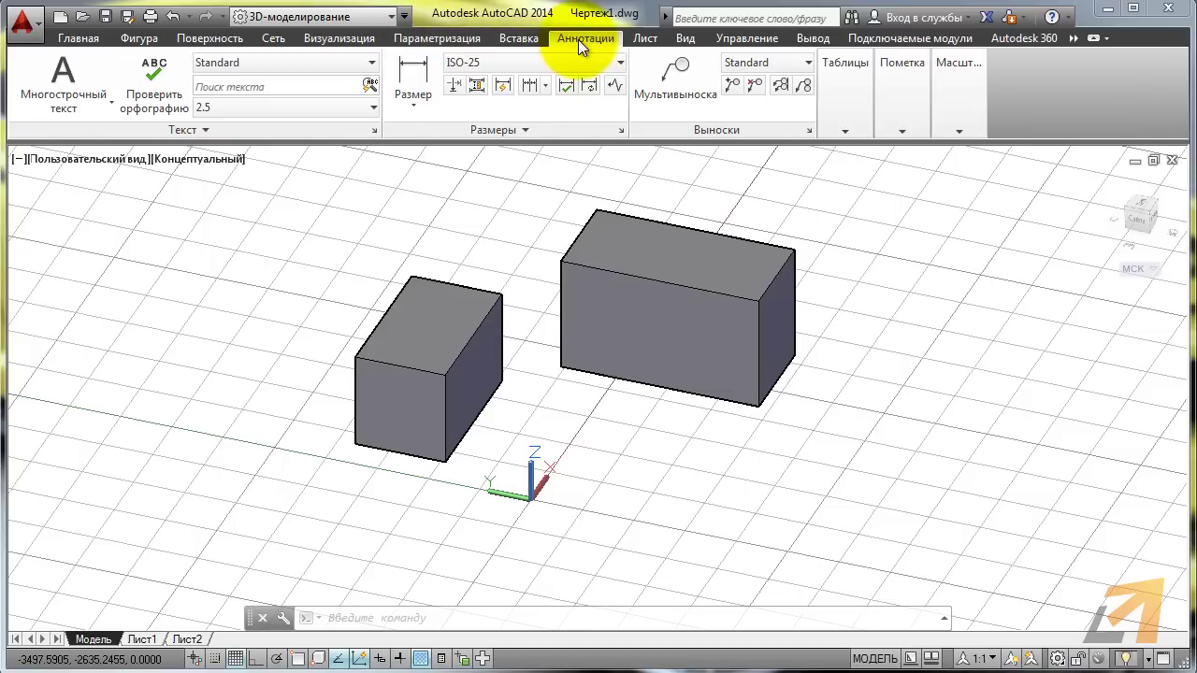
left_click(645, 41)
left_click(677, 41)
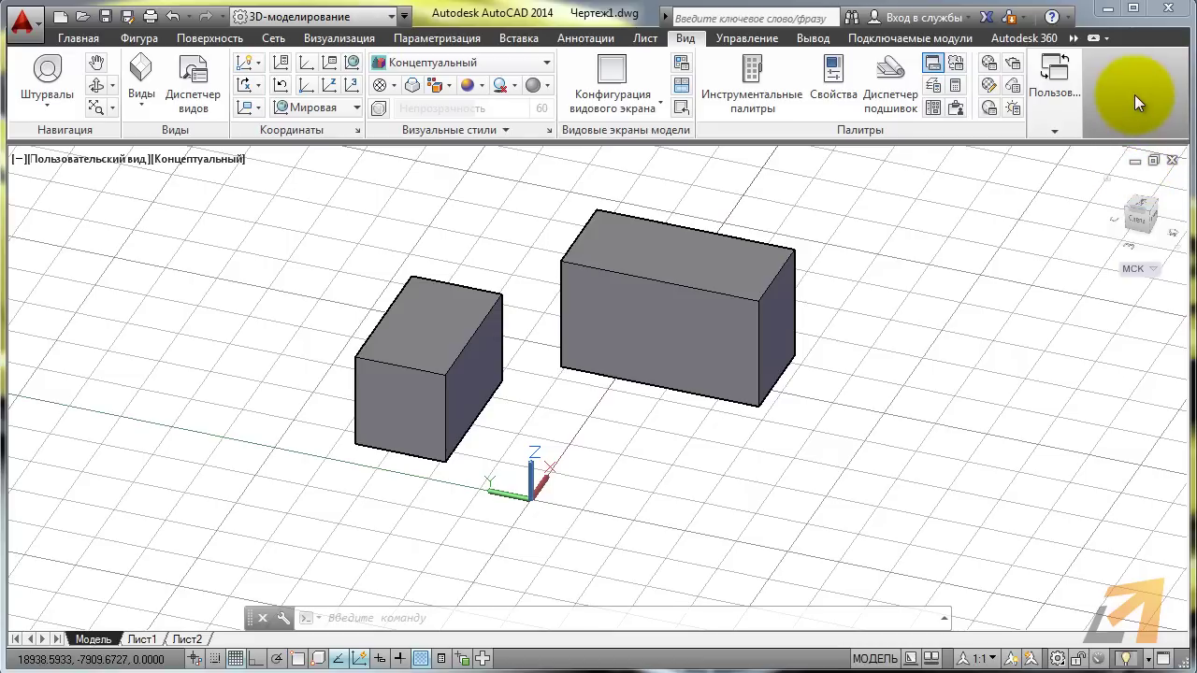
left_click(1054, 83)
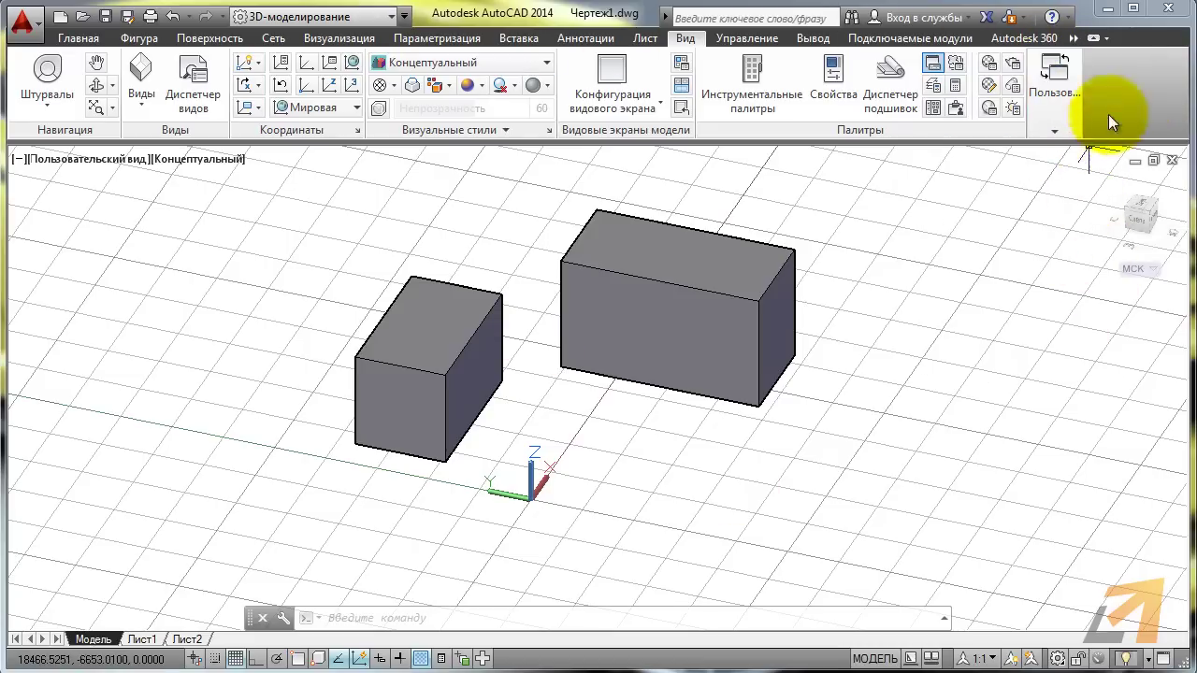
left_click(1074, 37)
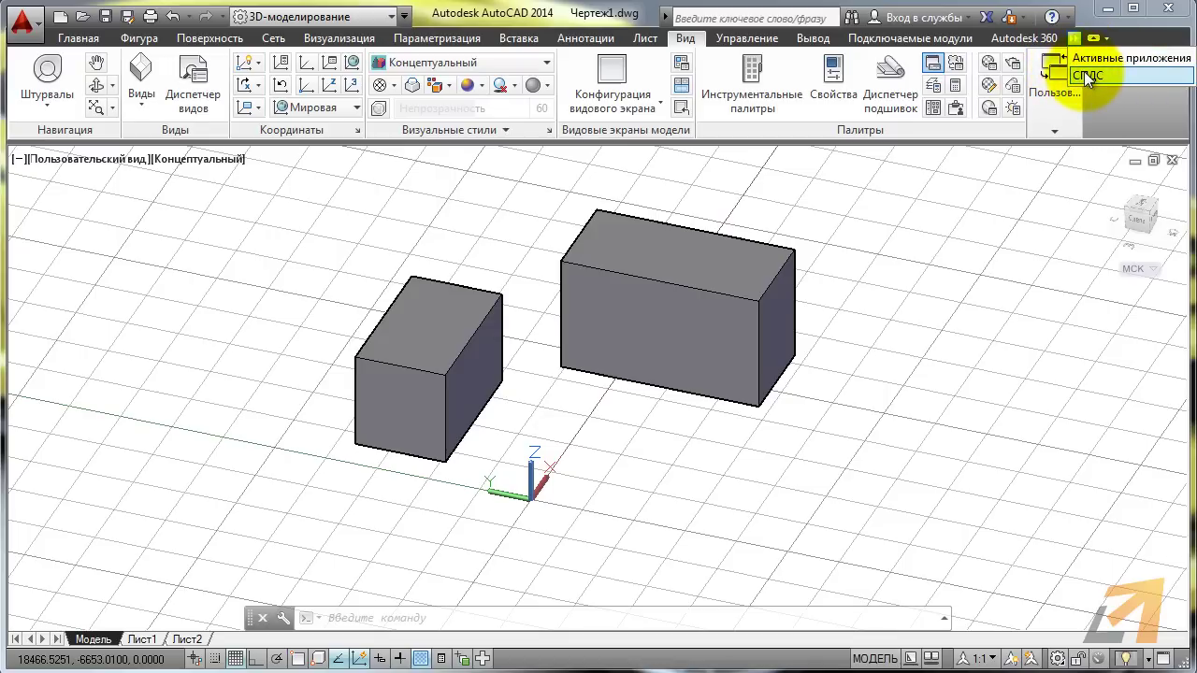
- View the СПДС tab from the >> hidden-tab list, then switch to Главная and Параметризация
left_click(1075, 41)
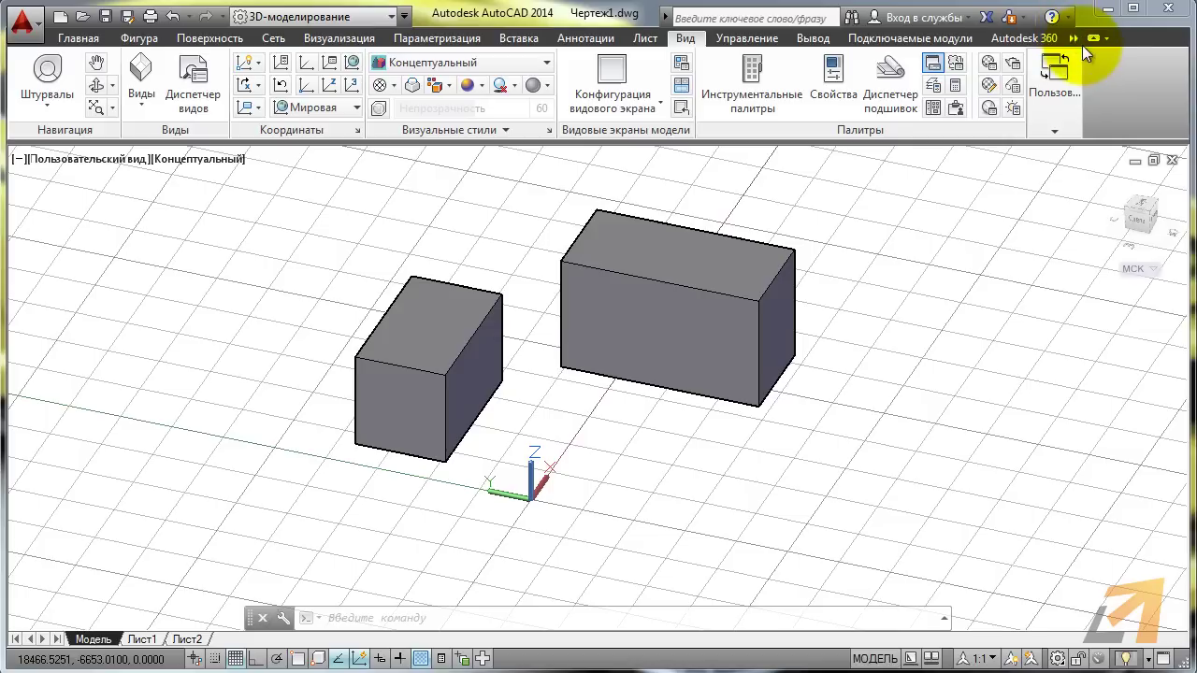
left_click(1077, 39)
left_click(1089, 75)
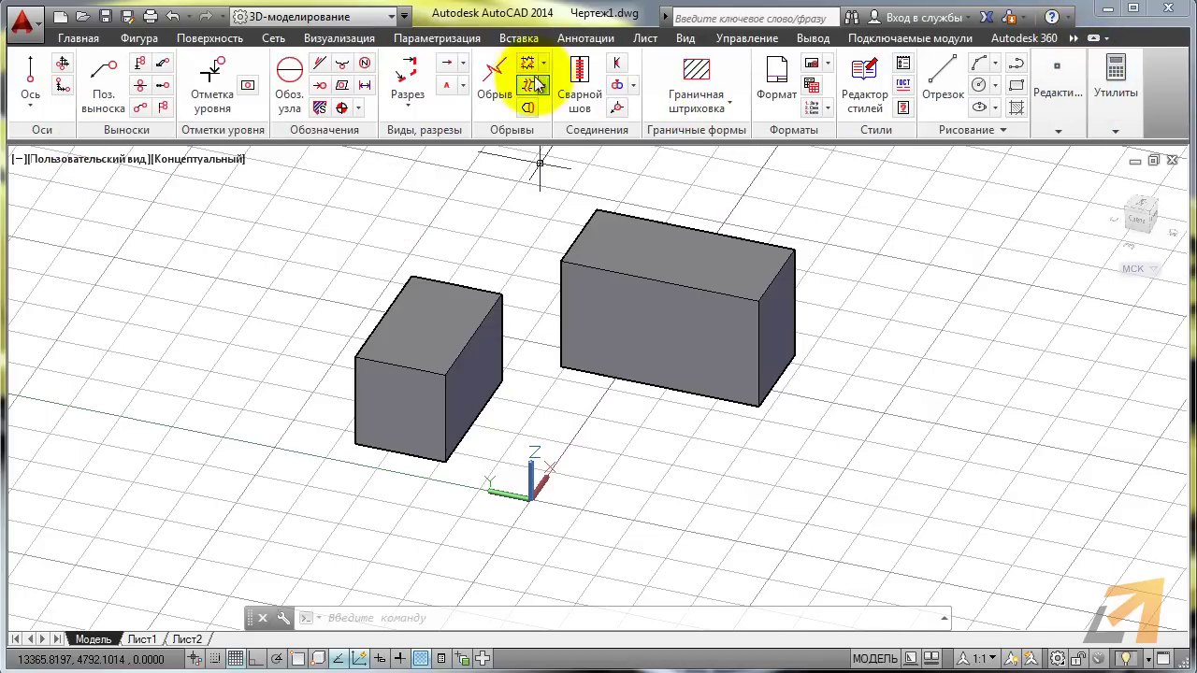
left_click(80, 41)
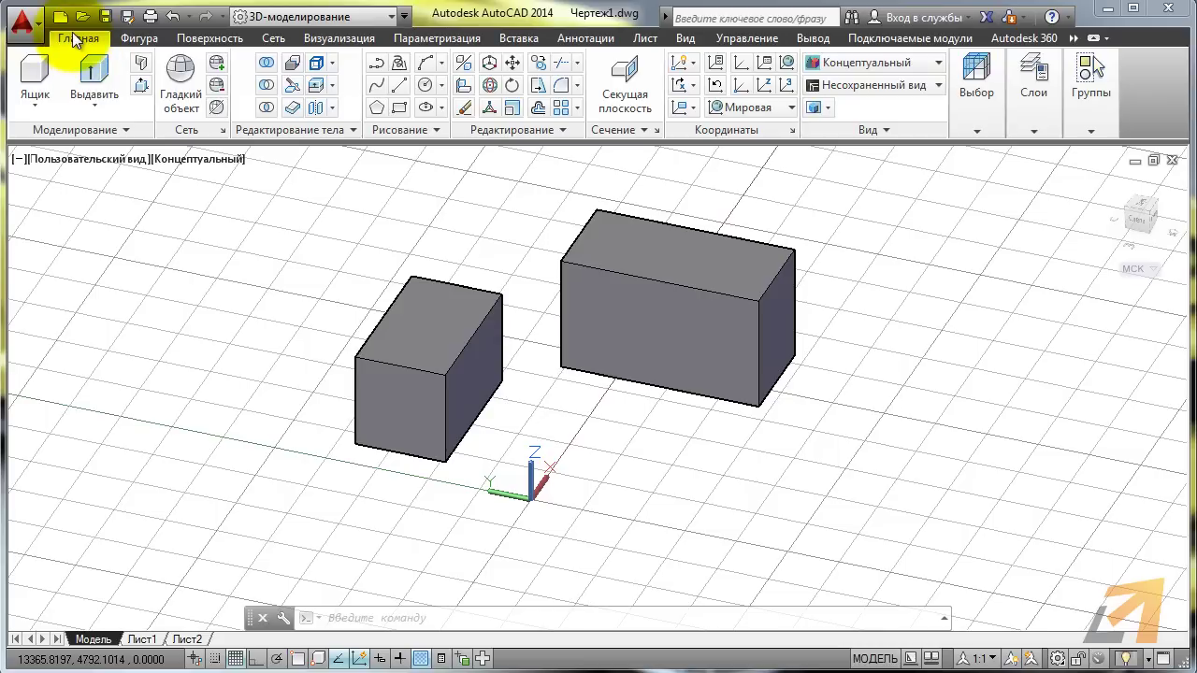
left_click(444, 40)
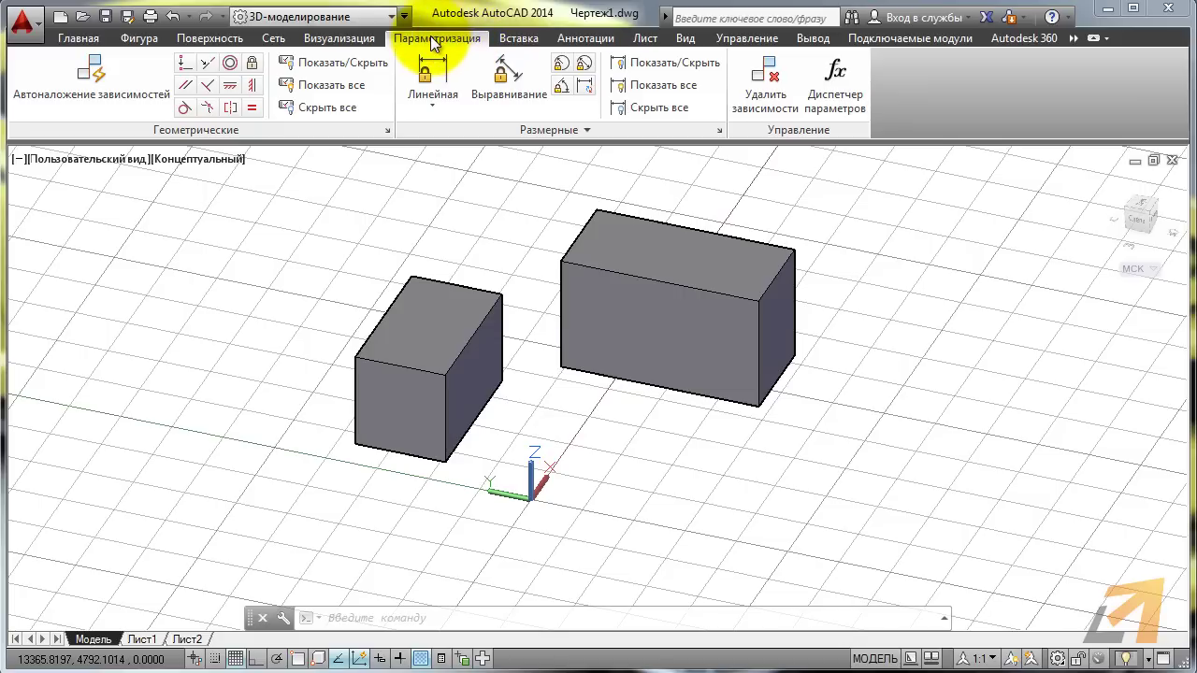
- Hide the Параметризация tab via Показать вкладки, then glance at the Управление and Фигура tabs
right_click(430, 36)
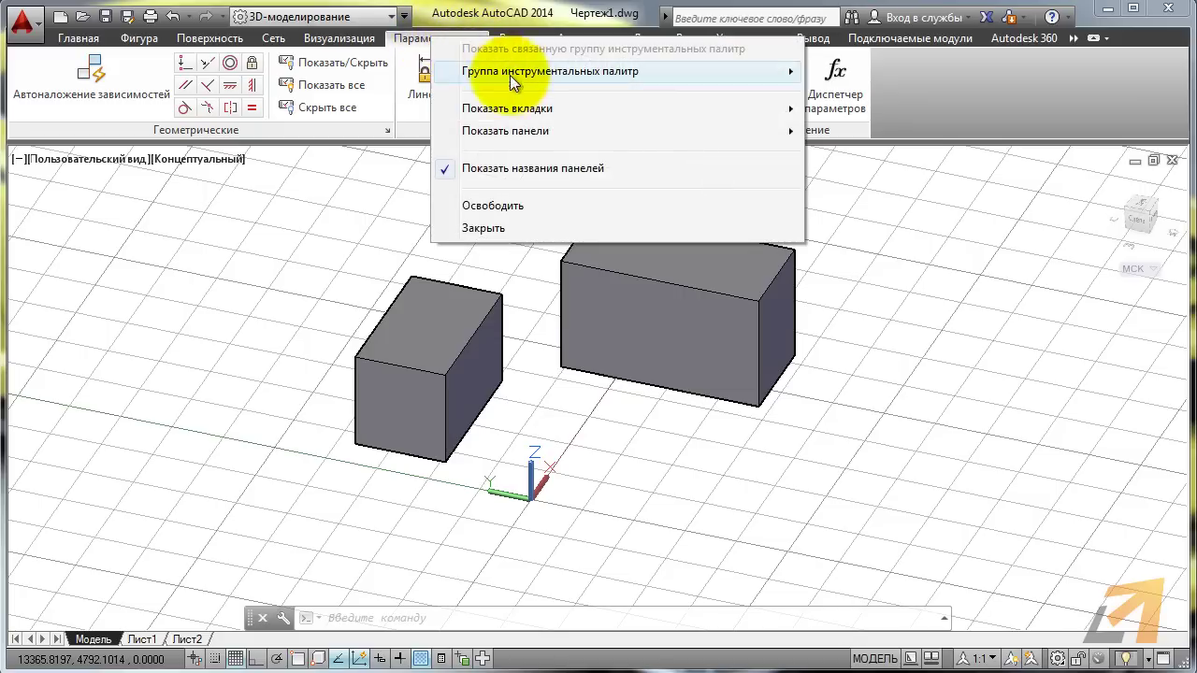
mouse_move(508, 108)
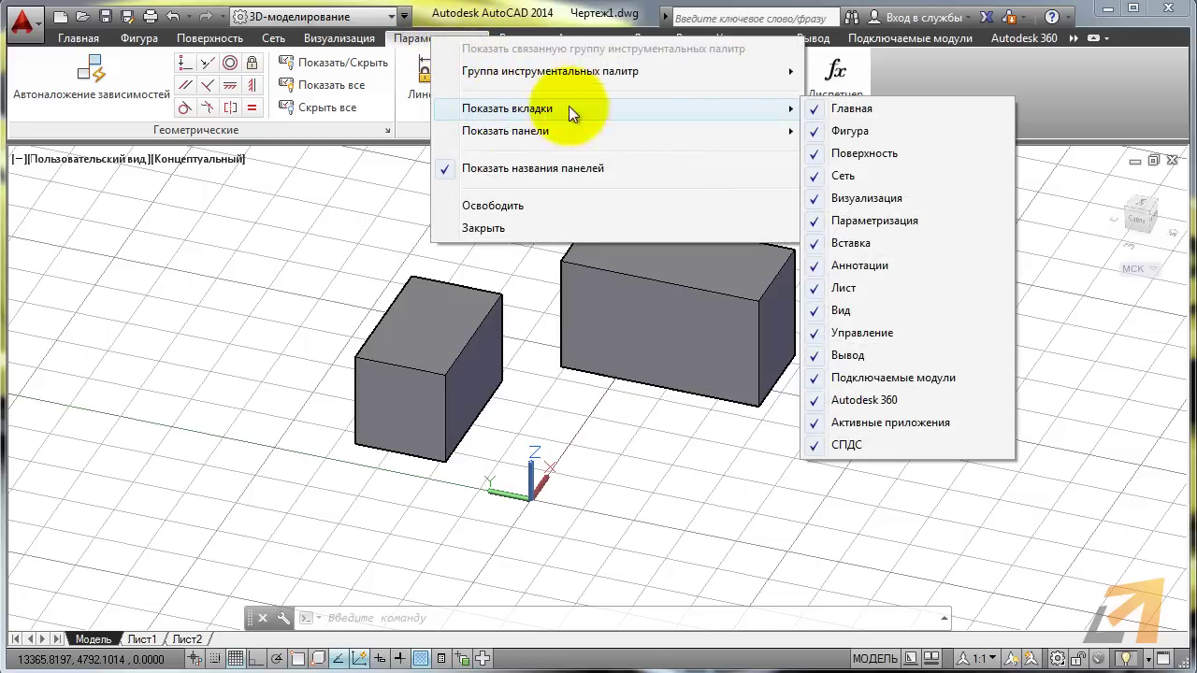
left_click(817, 223)
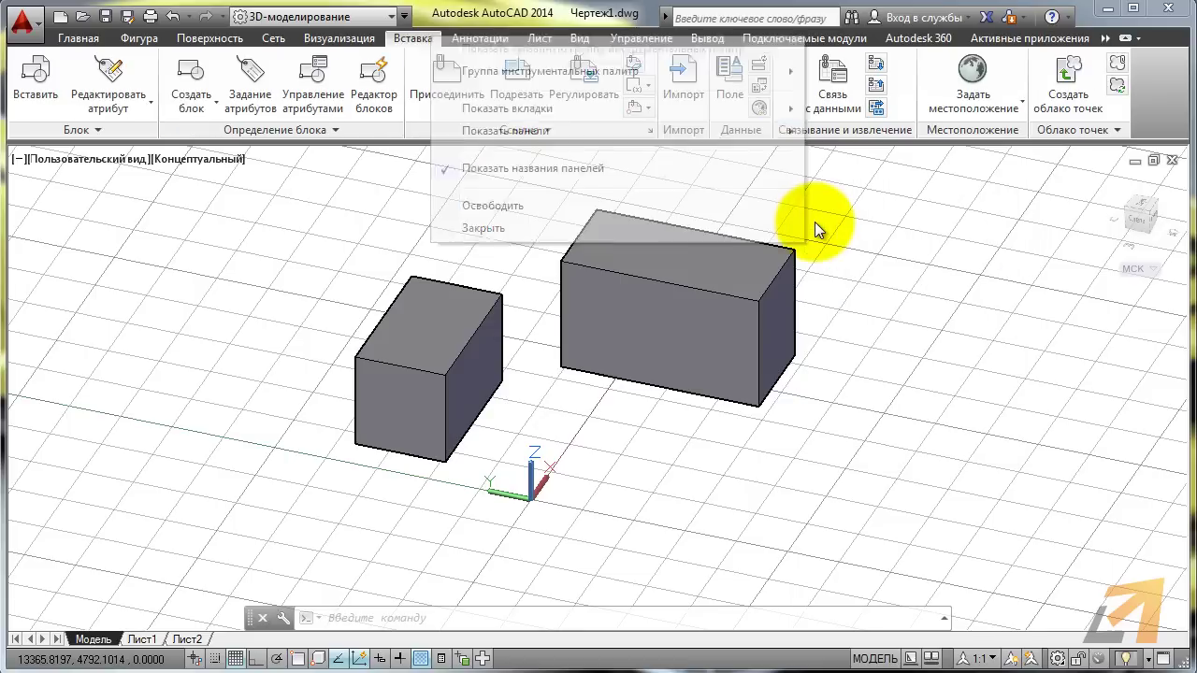
left_click(628, 41)
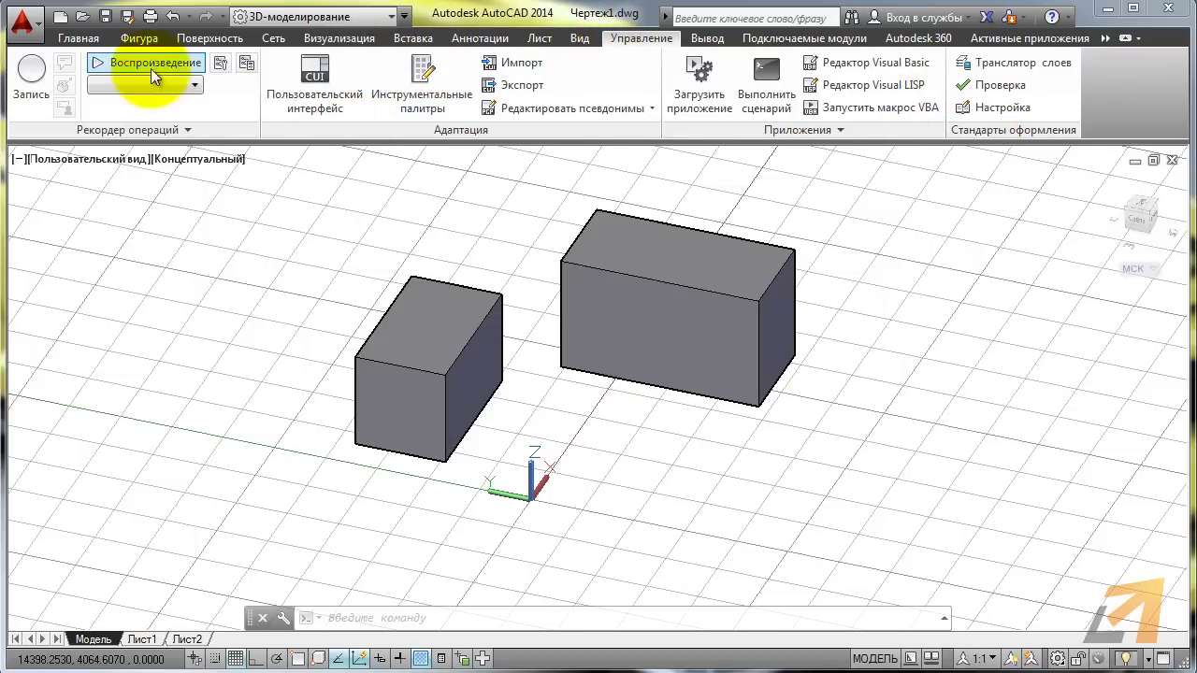
left_click(154, 42)
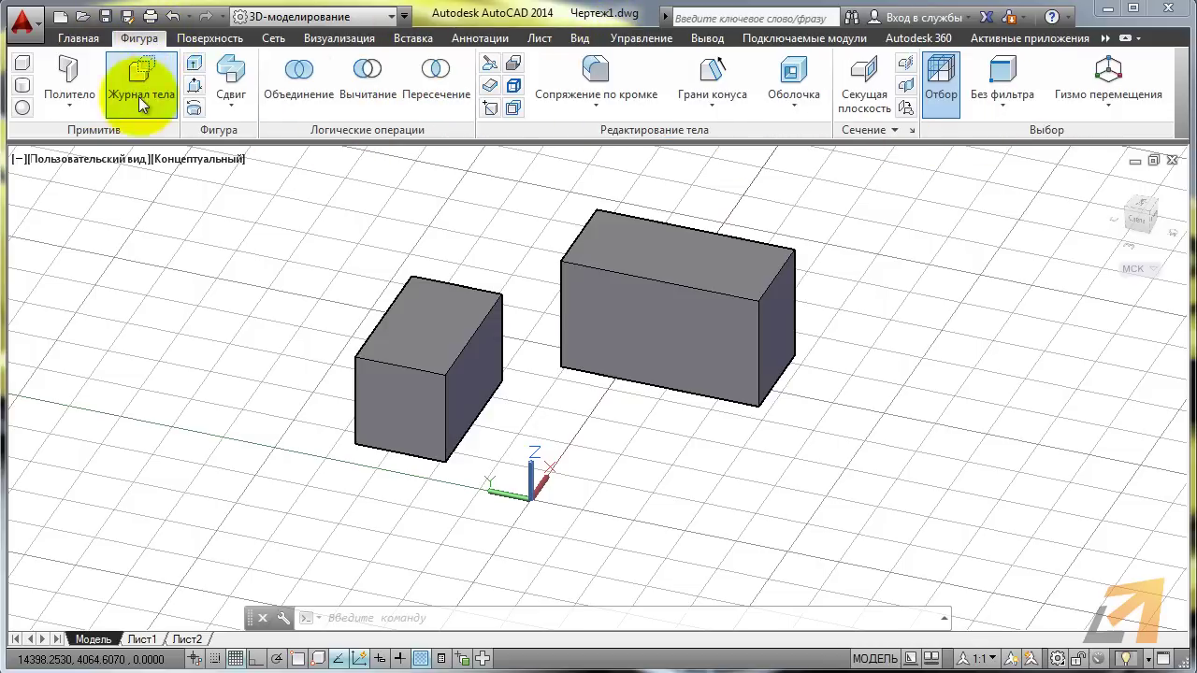
- Hide the Управление and Подключаемые модули tabs through the ribbon's Показать вкладки menu
right_click(247, 89)
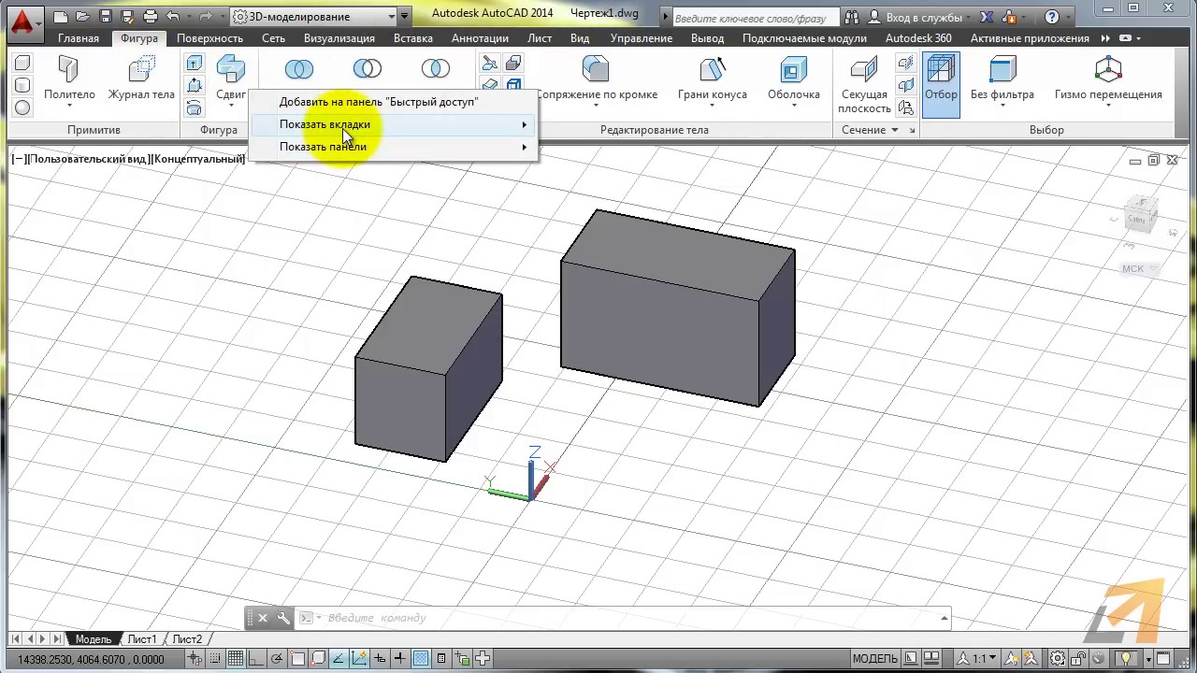
mouse_move(324, 125)
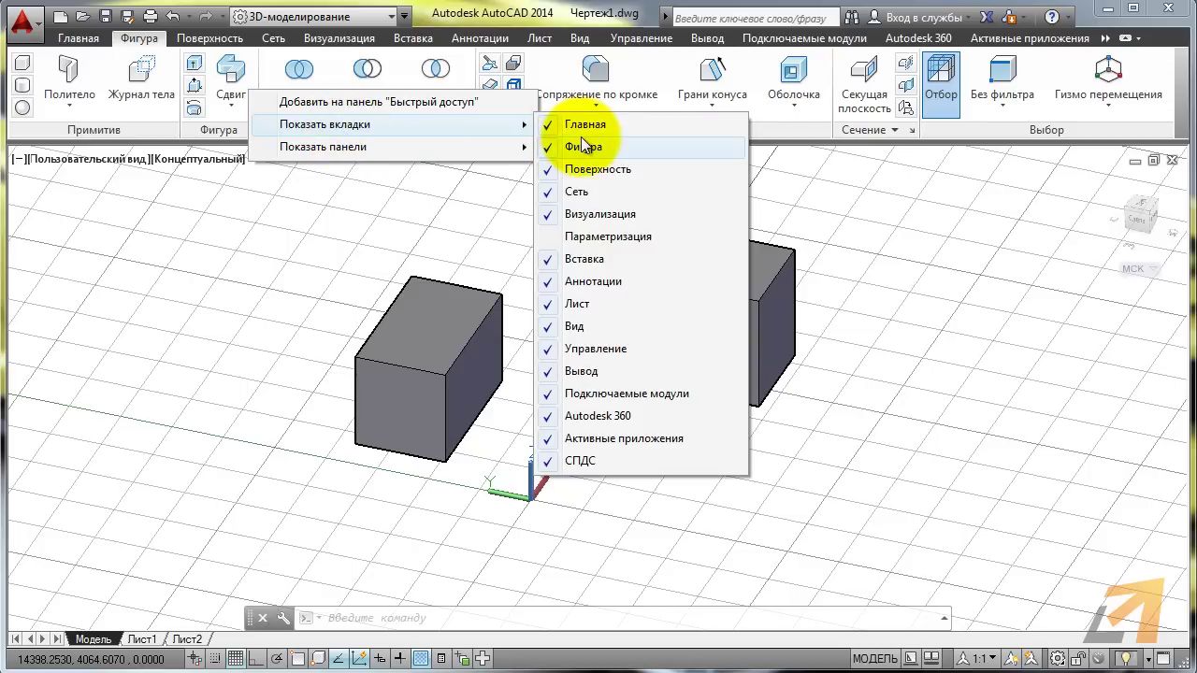
left_click(553, 349)
right_click(347, 87)
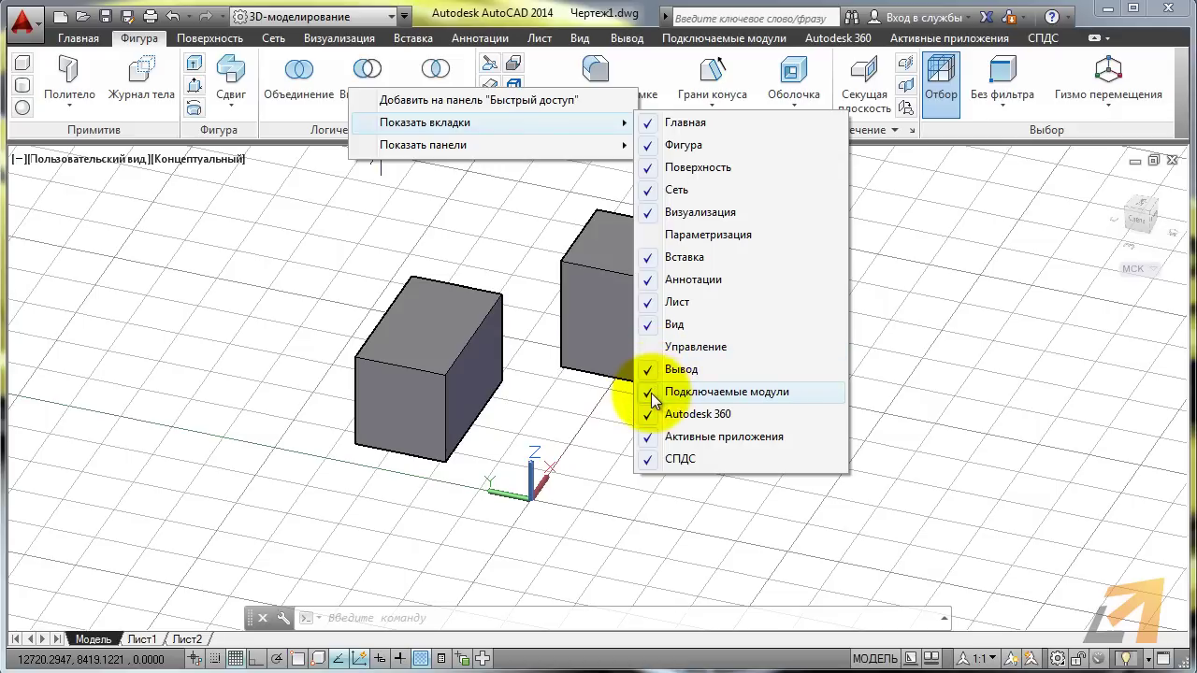
left_click(654, 393)
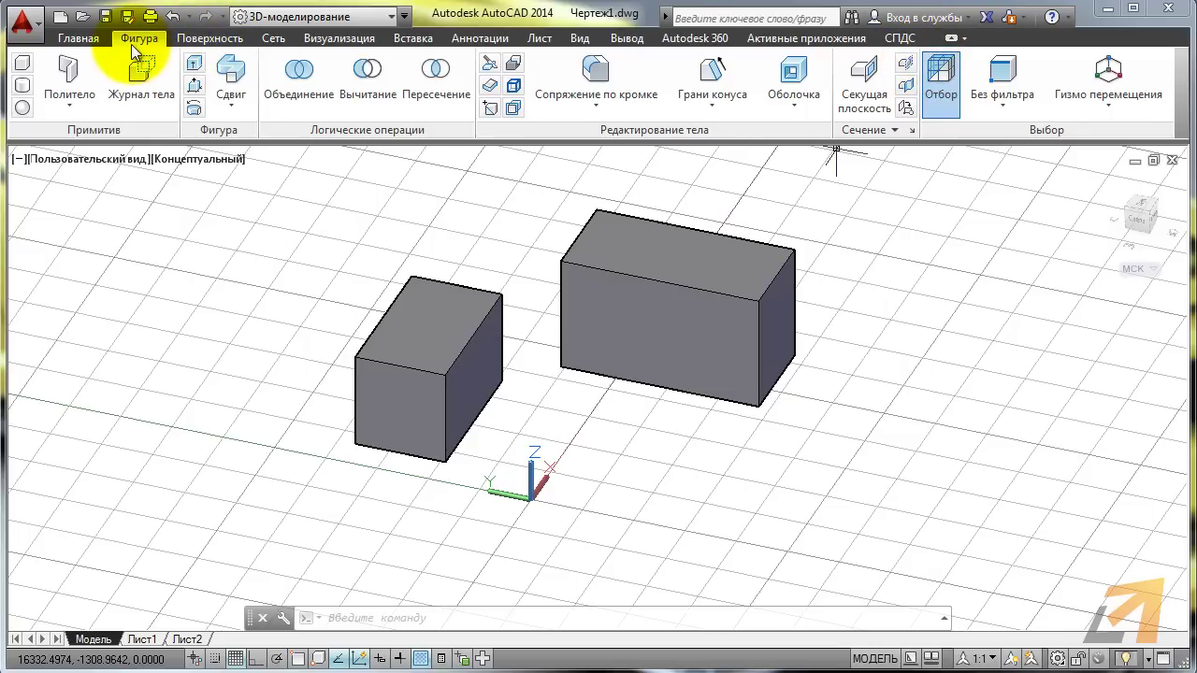
- Move the Визуализация tab to sit directly after Фигура
left_click(91, 38)
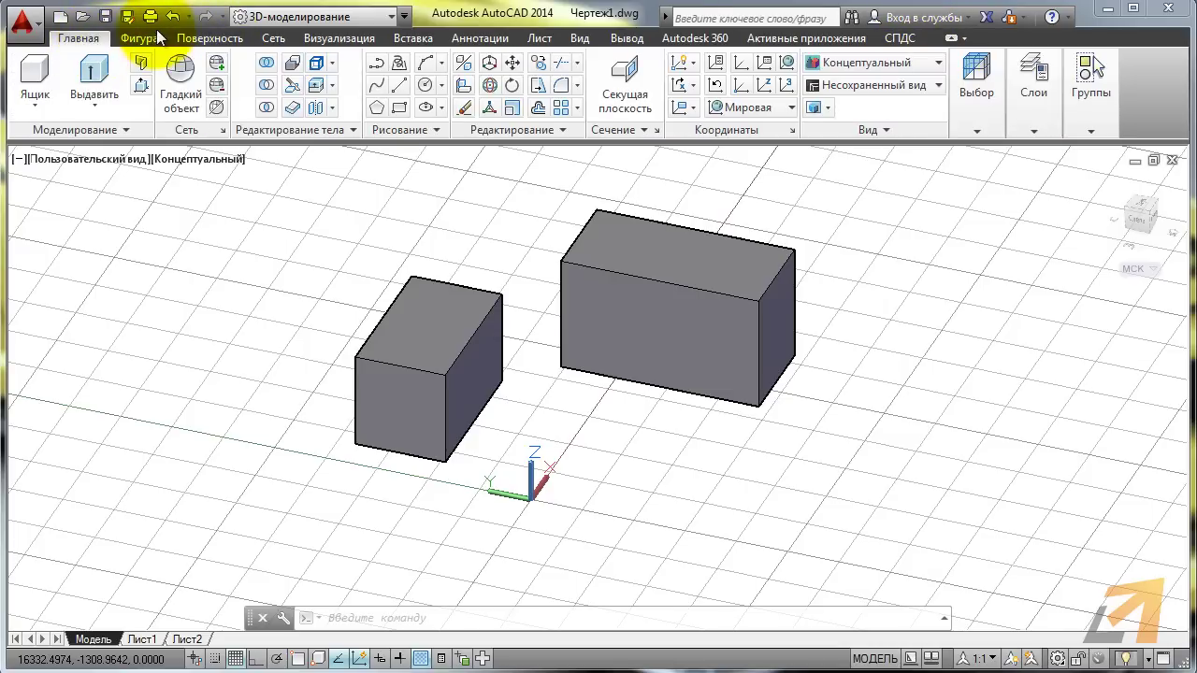
left_click(137, 37)
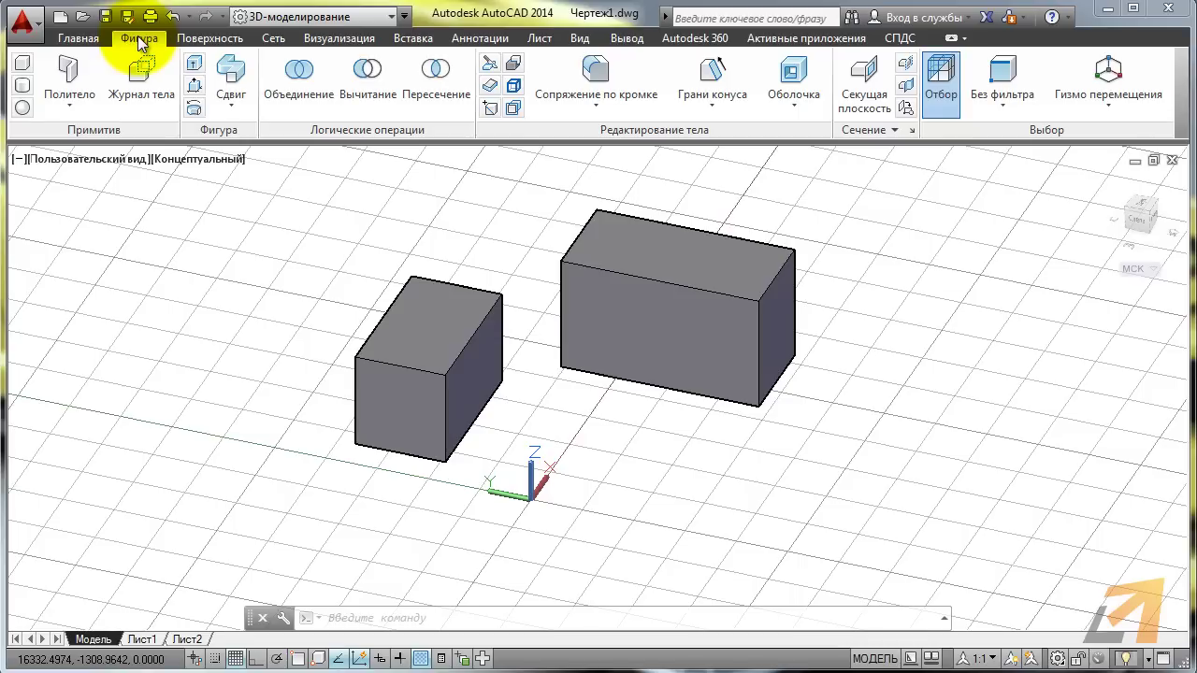
left_click(337, 38)
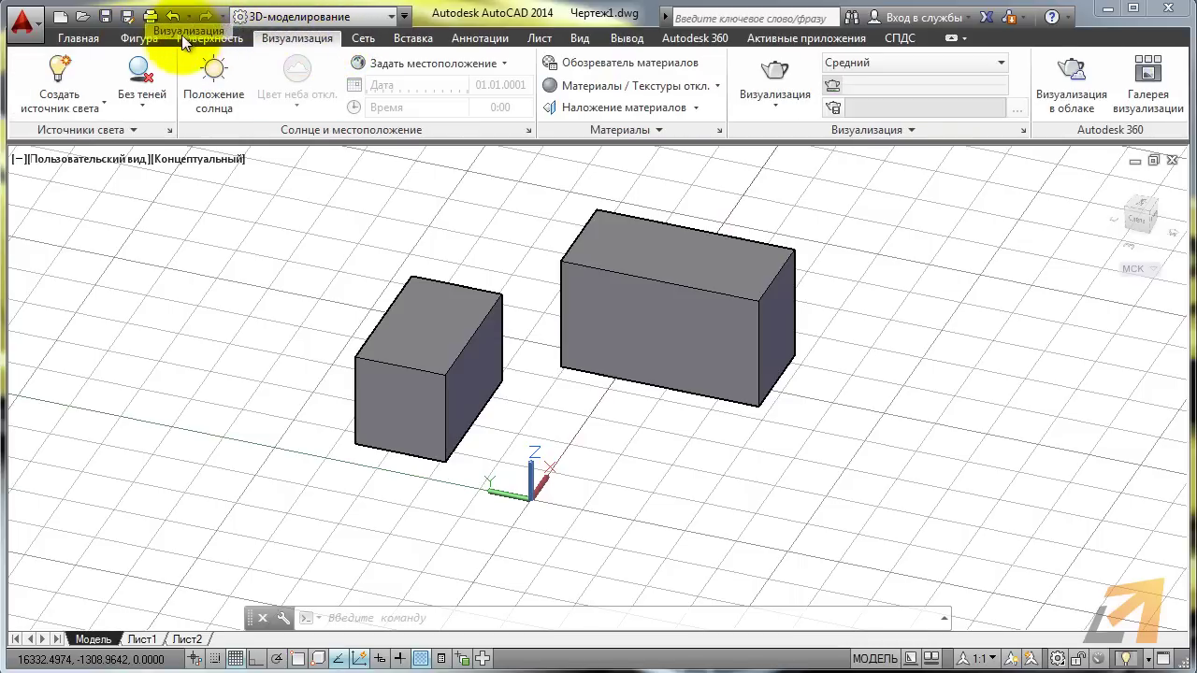
left_click_drag(224, 36, 180, 35)
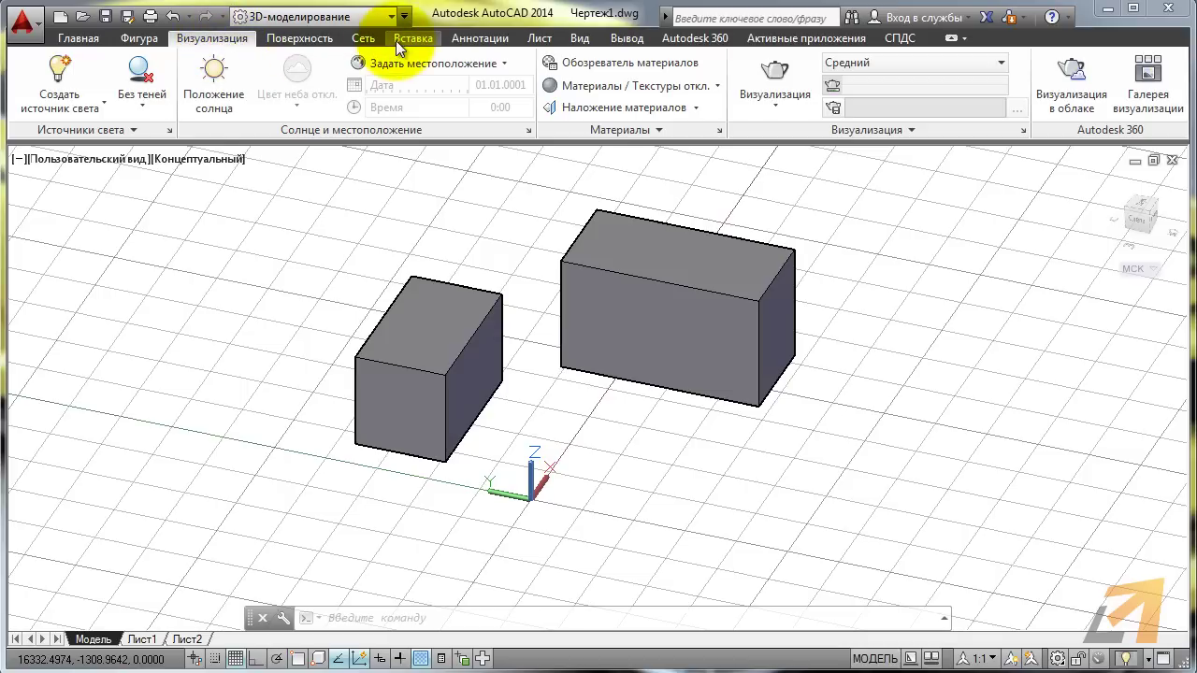
- Move the СПДС and Аннотации tabs ahead of Поверхность, with Аннотации before СПДС
left_click(898, 39)
left_click_drag(898, 40, 271, 36)
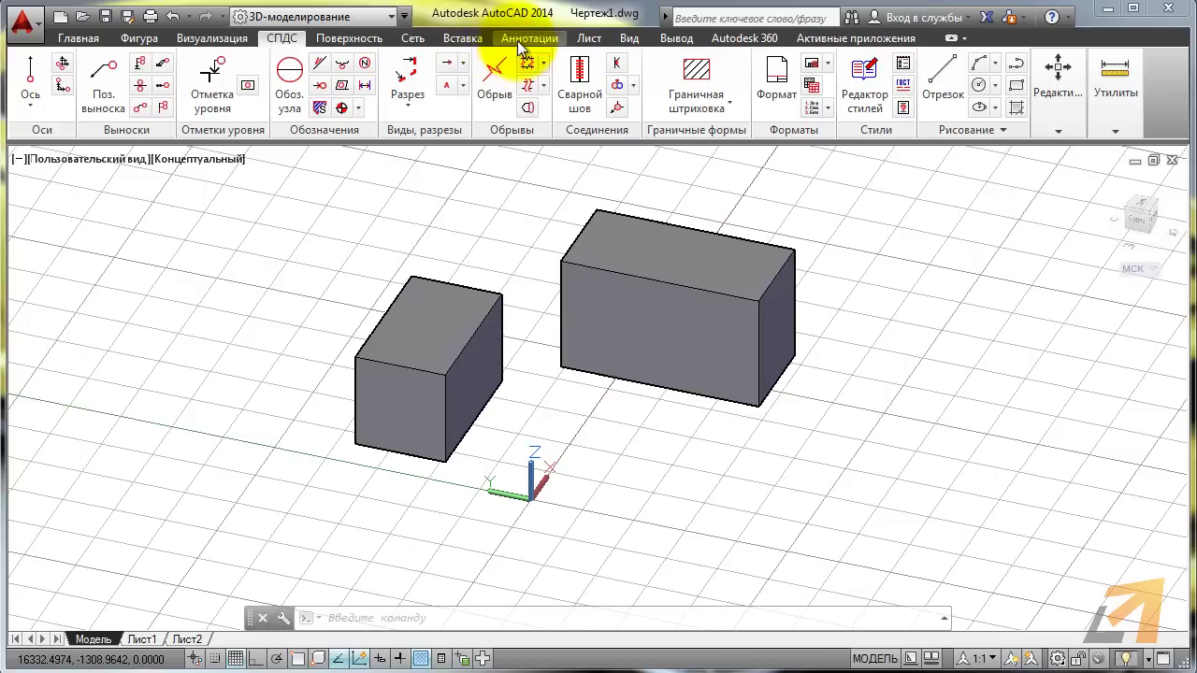
left_click_drag(523, 38, 265, 38)
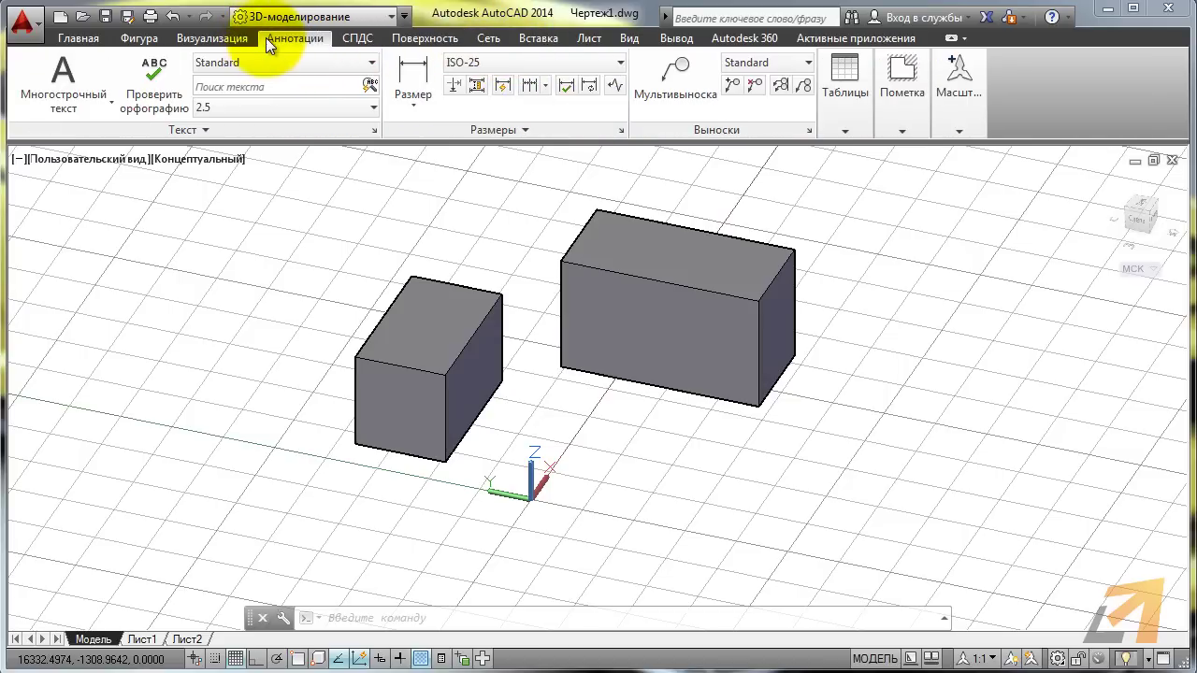
- Check the reordered tabs including СПДС, then return to the Главная tab
left_click(81, 38)
left_click(190, 38)
left_click(348, 39)
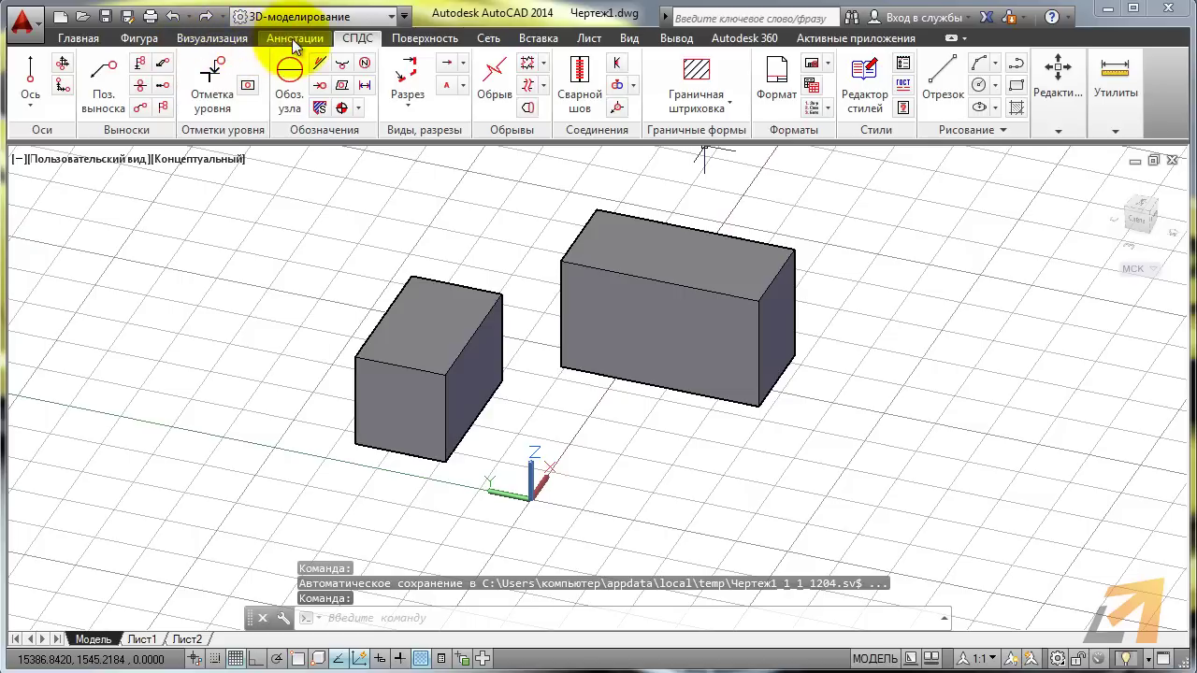
left_click(82, 38)
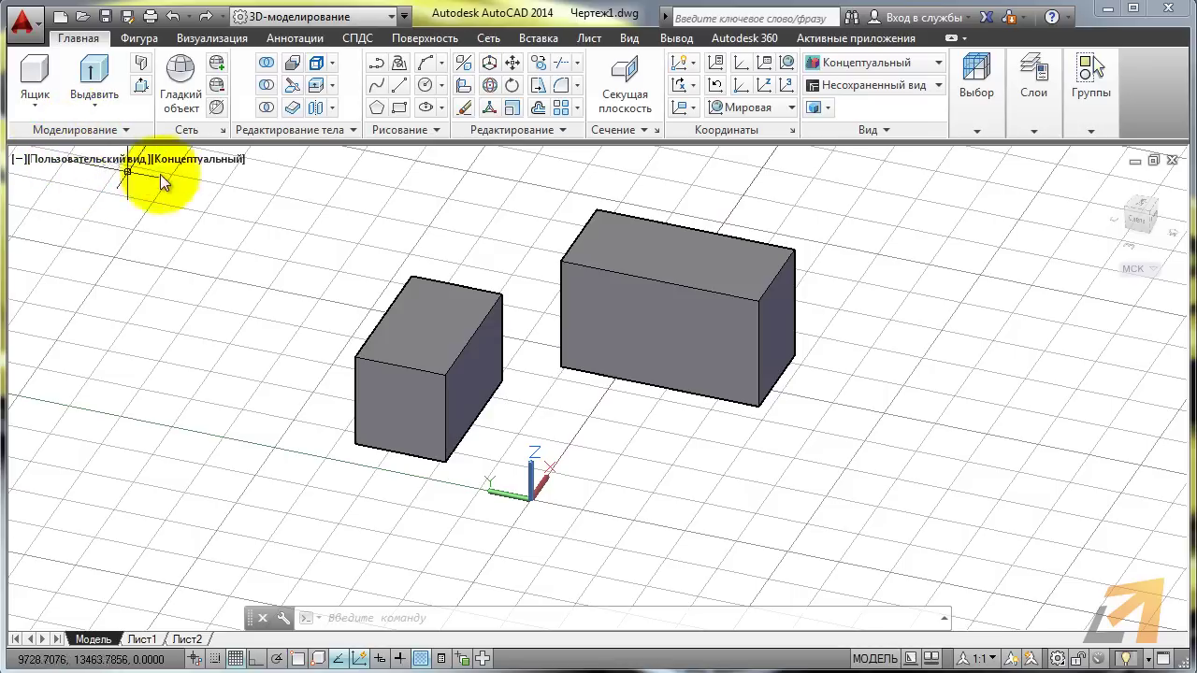
left_click(189, 164)
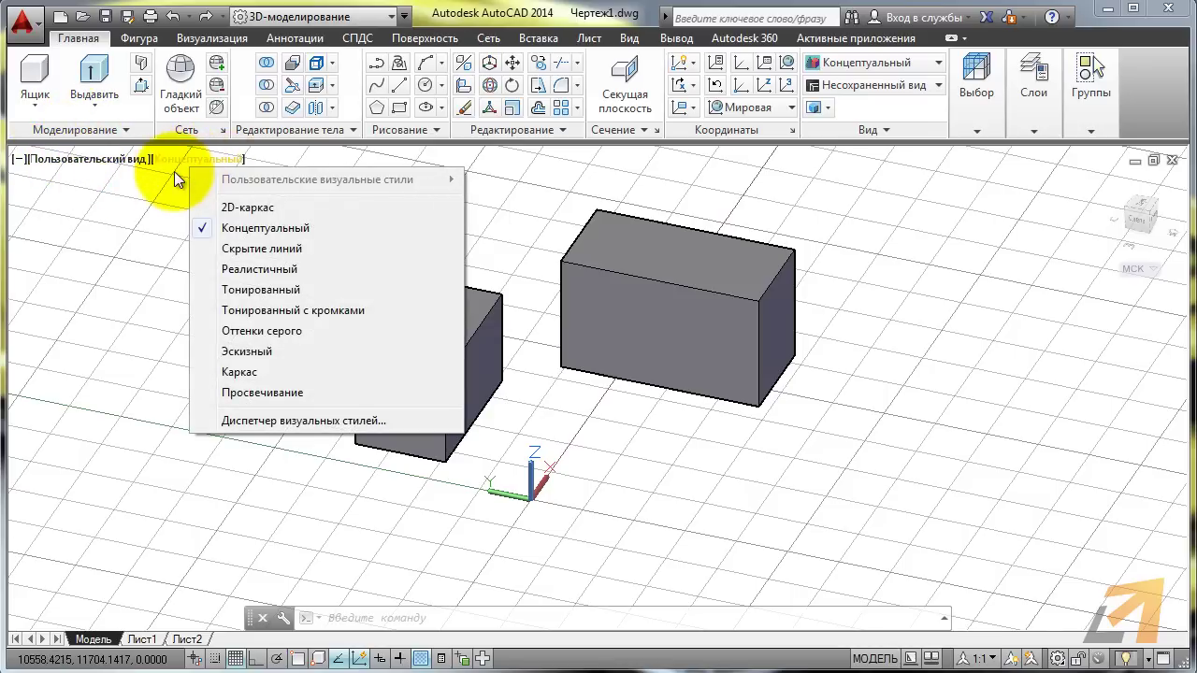
left_click(165, 171)
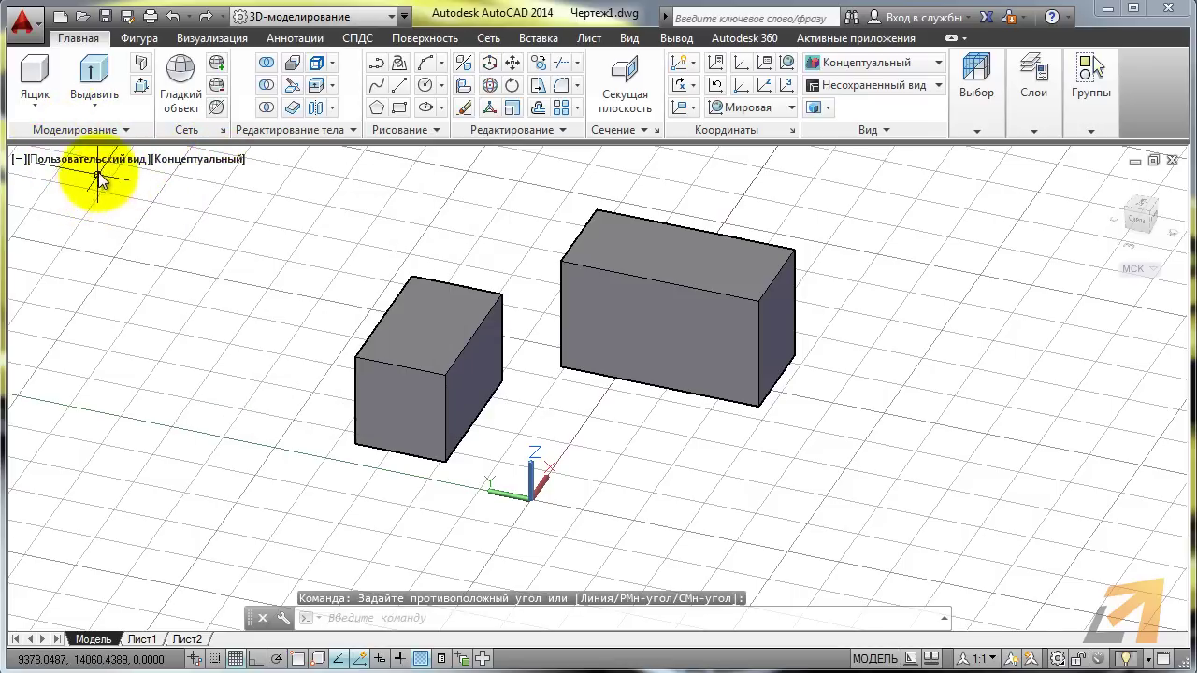
left_click(95, 167)
left_click(95, 171)
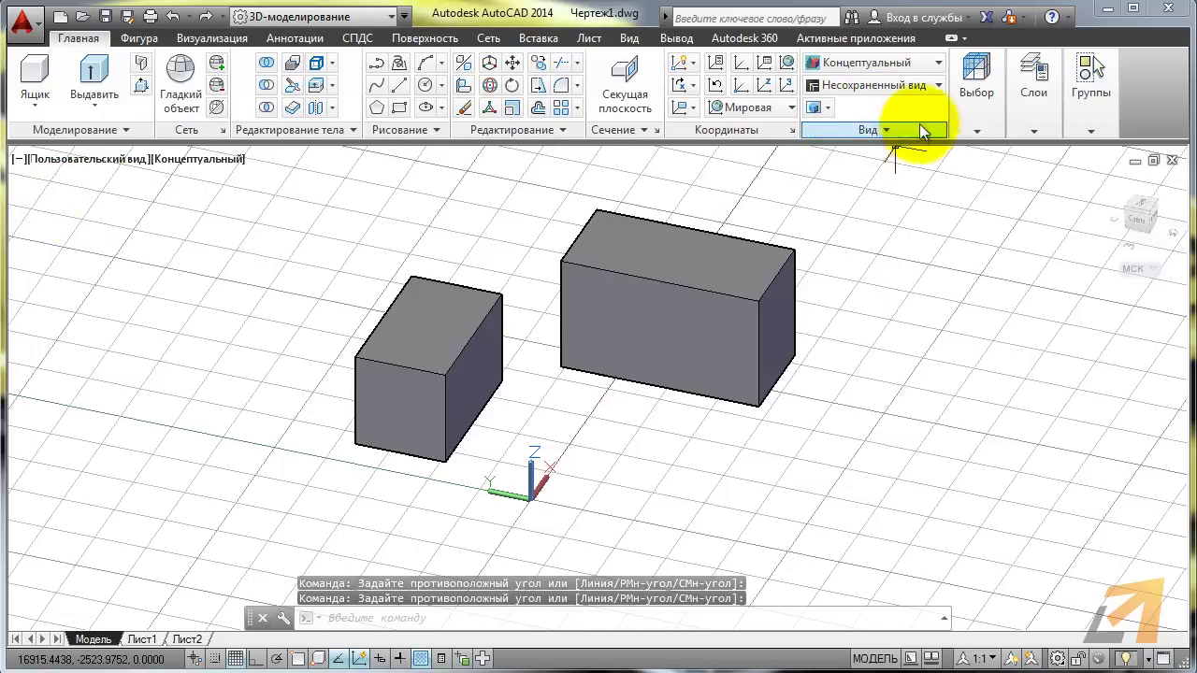
left_click(849, 84)
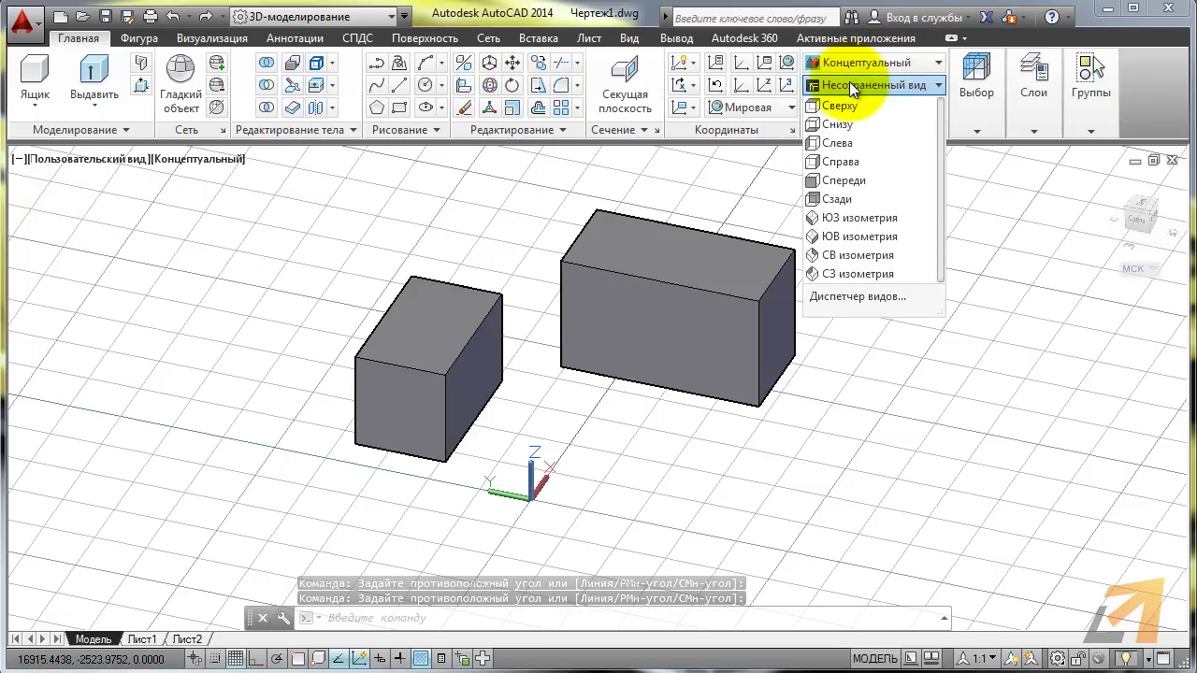
left_click(849, 83)
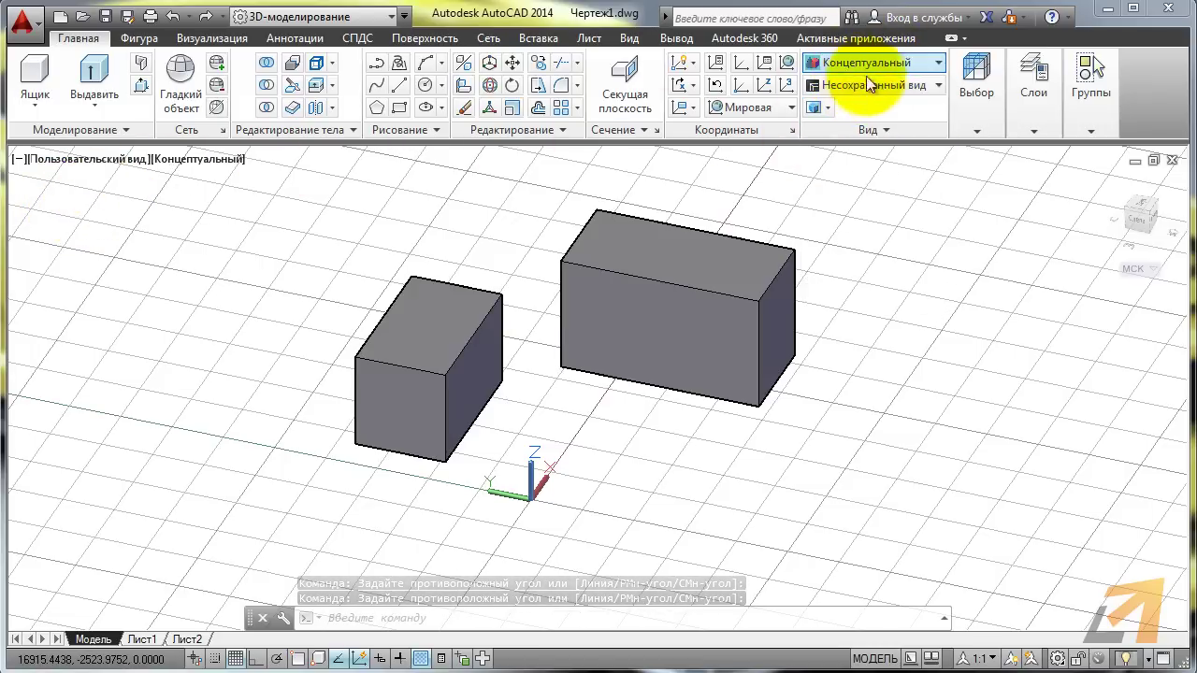
- Hide the Вид panel on Главная and expand the collapsed Слои panel
right_click(815, 108)
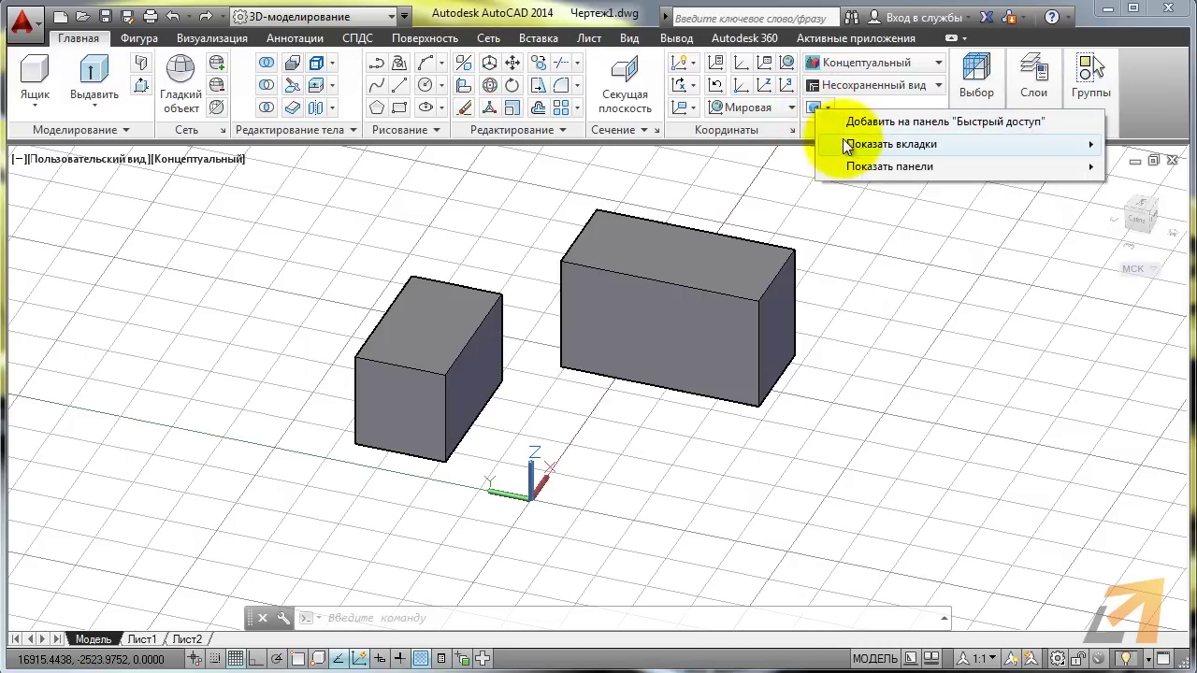
mouse_move(889, 166)
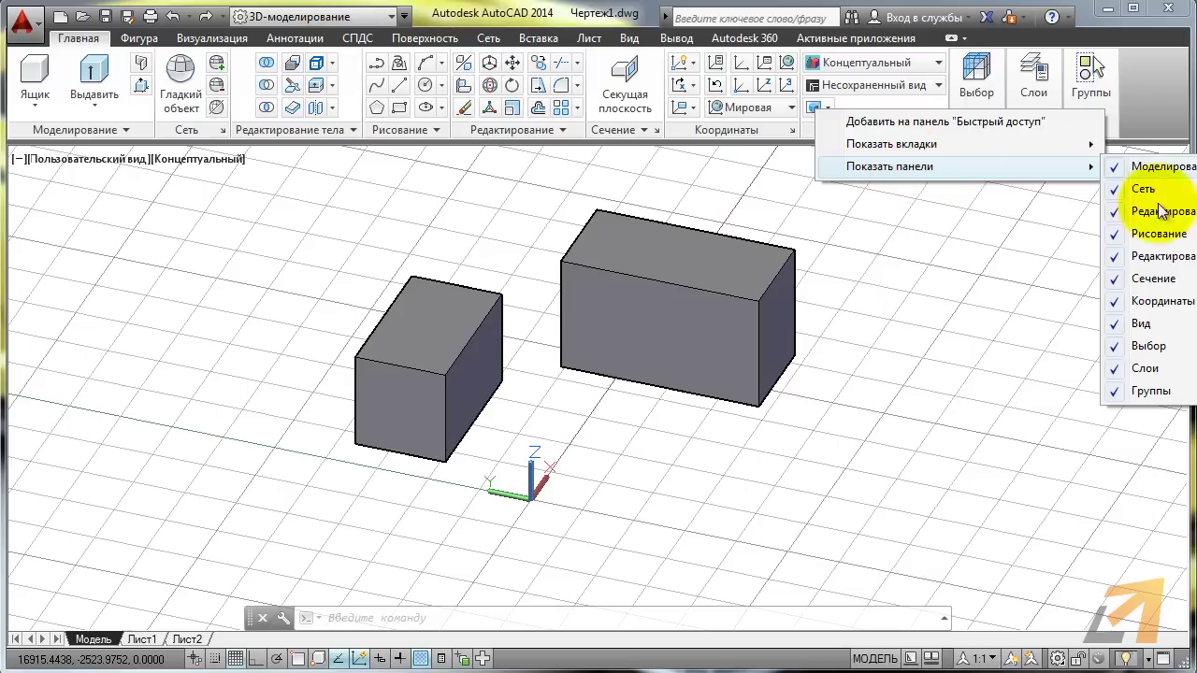
left_click(1120, 323)
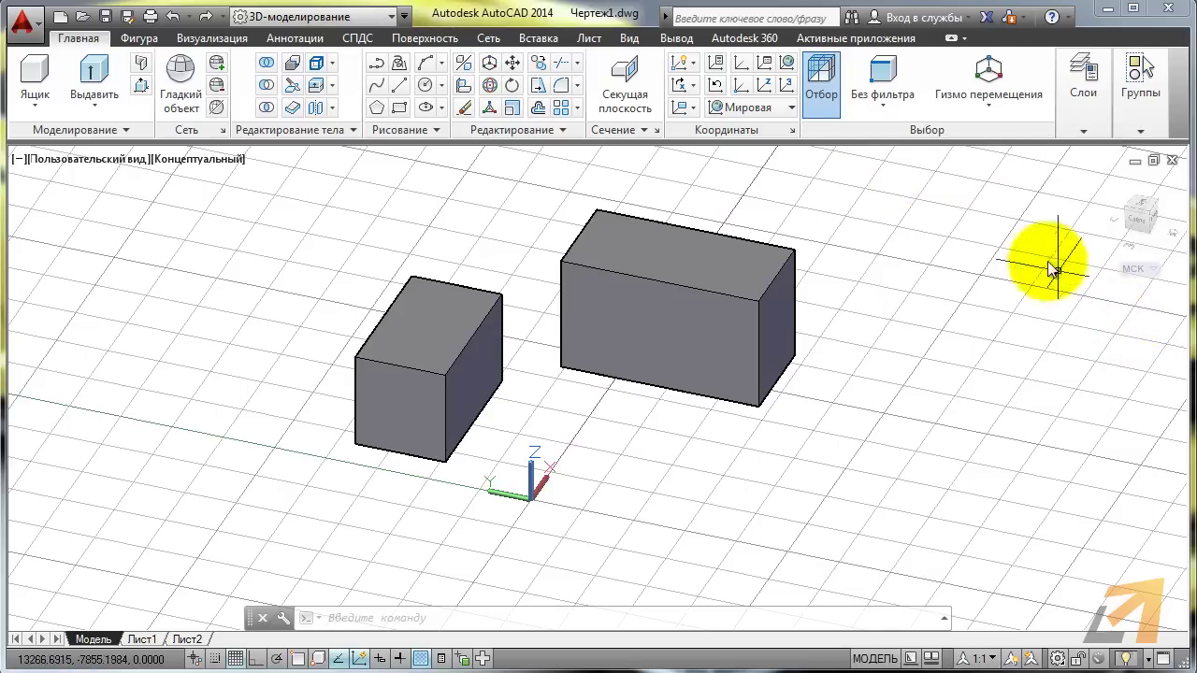
left_click(1087, 125)
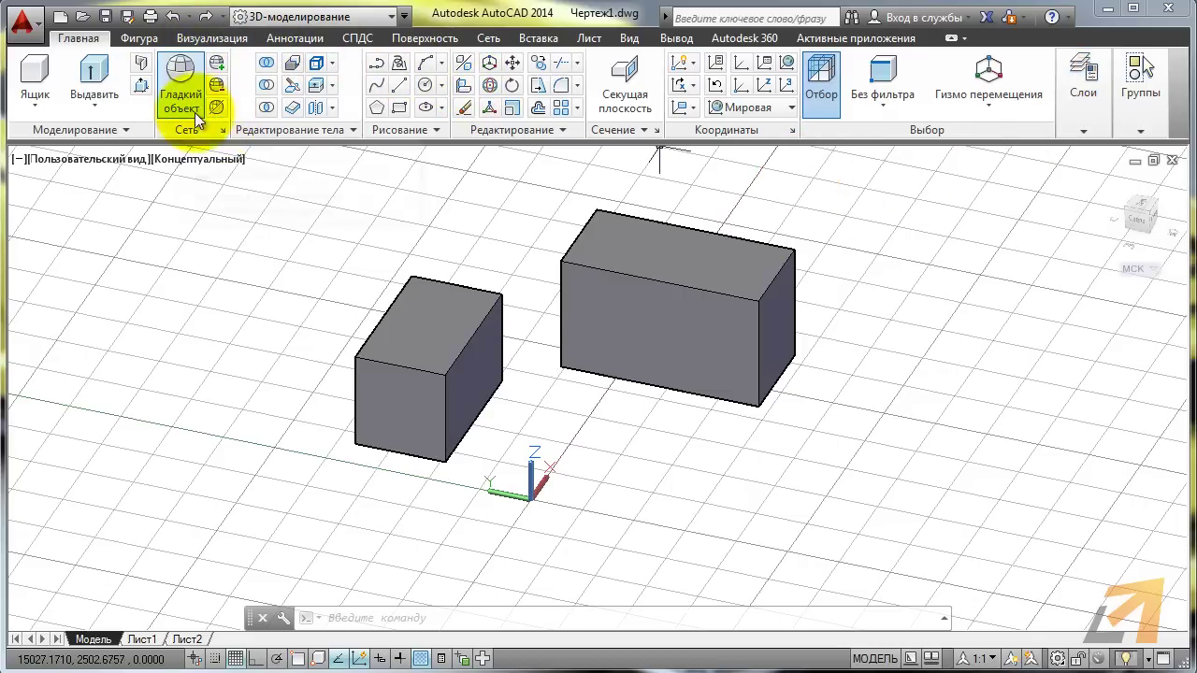
- Hide the Сеть panel and move the Слои panel ahead of Сечение
right_click(256, 95)
mouse_move(330, 131)
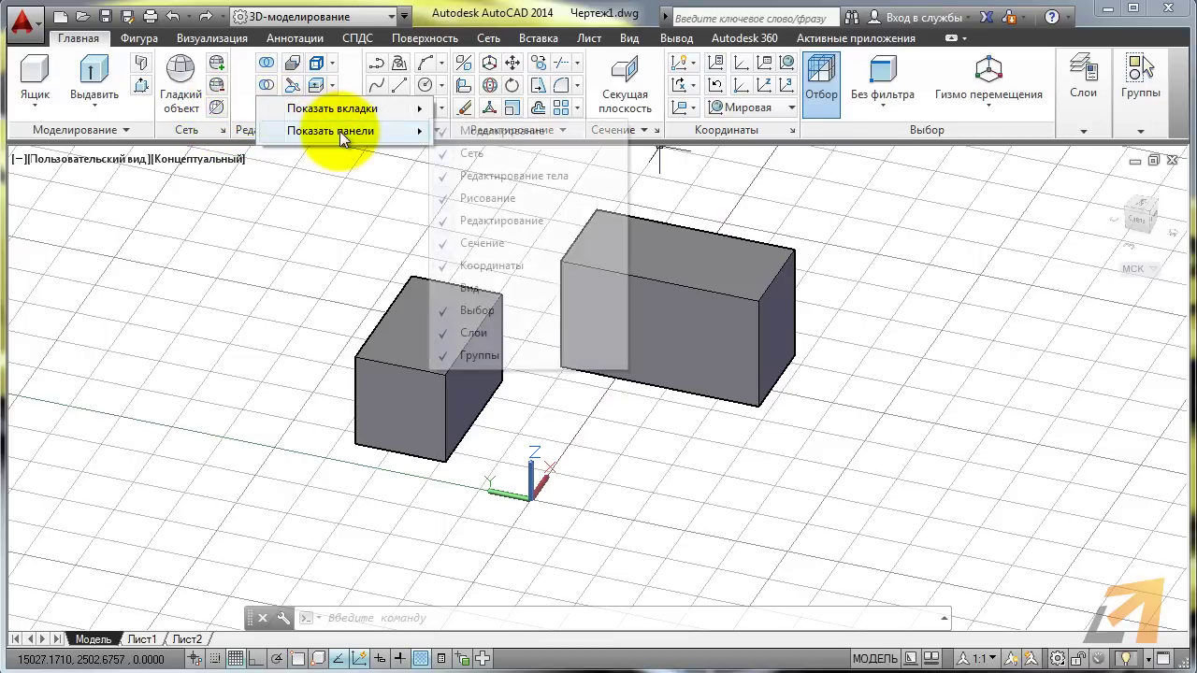
left_click(447, 153)
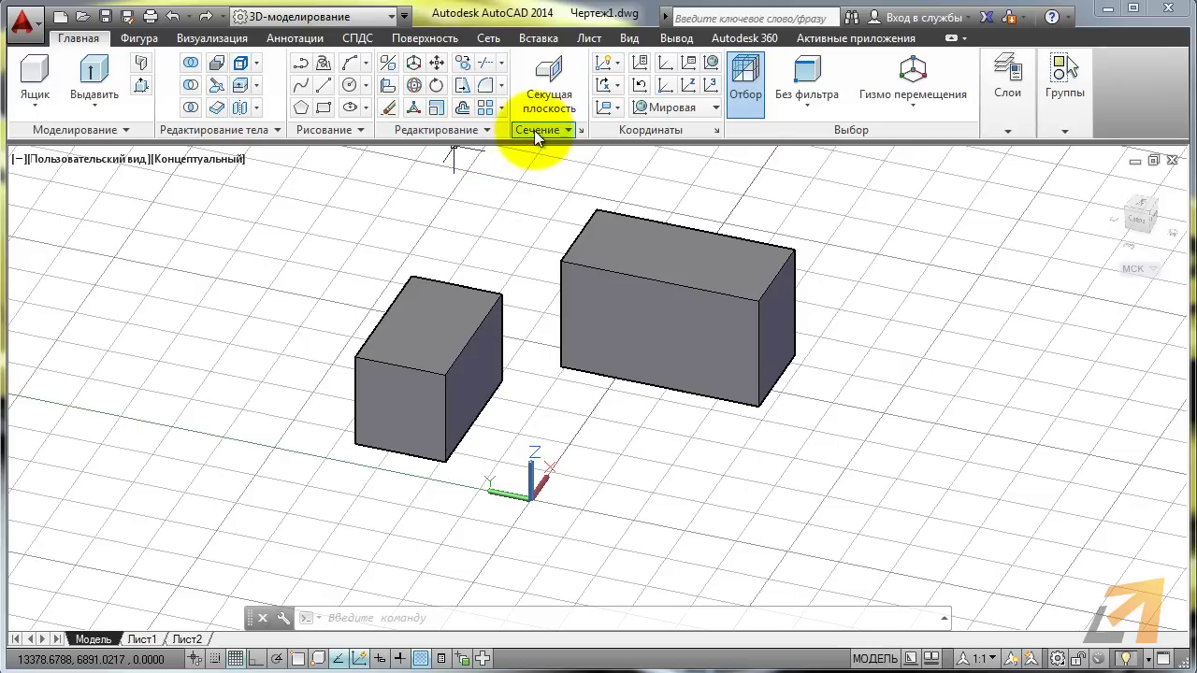
left_click_drag(1000, 123, 623, 128)
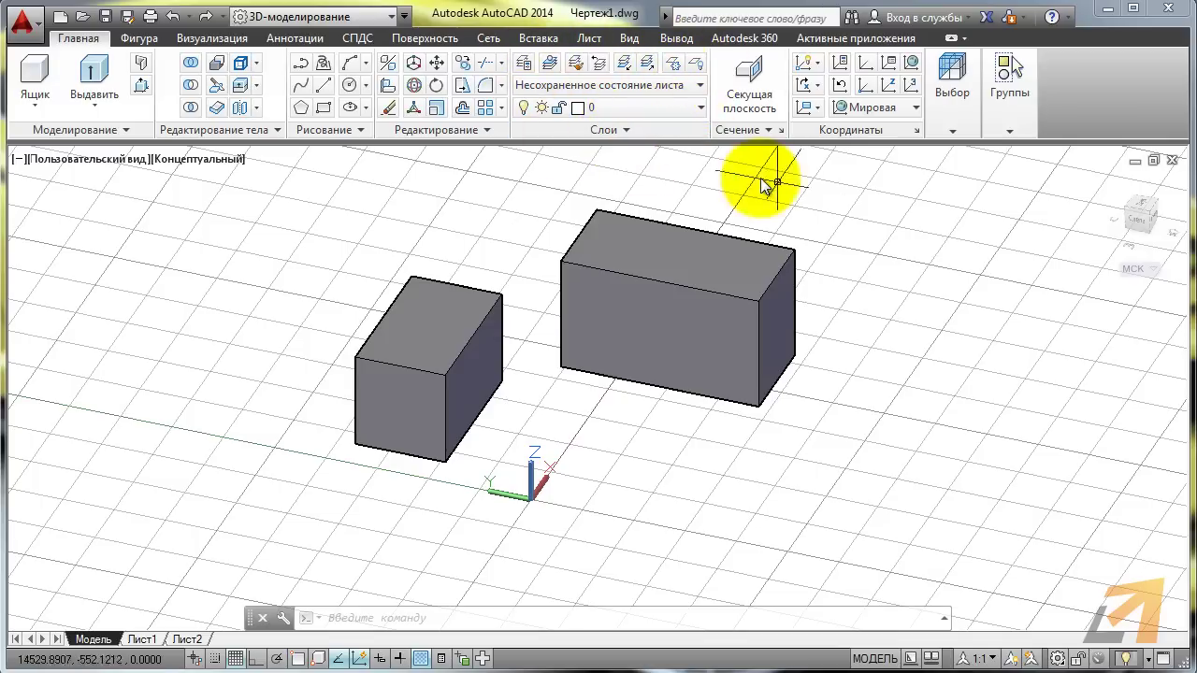
- Hide the Группы panel on Главная via Показать панели, giving Выбор full width
left_click(946, 104)
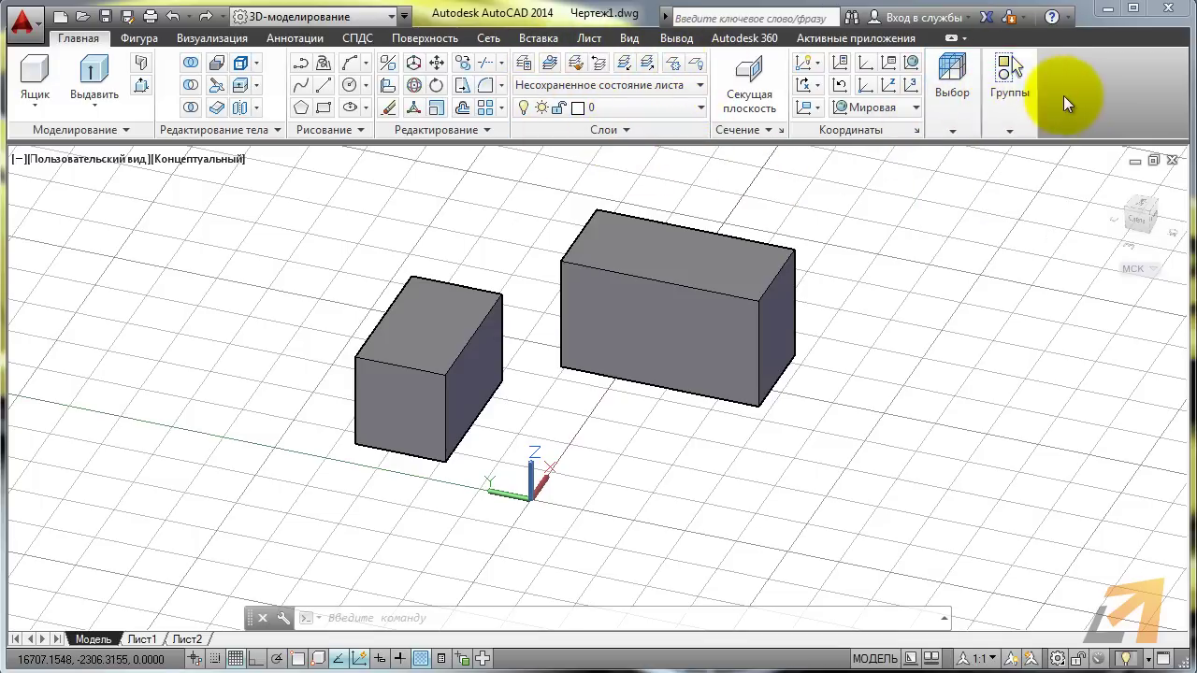
right_click(1001, 114)
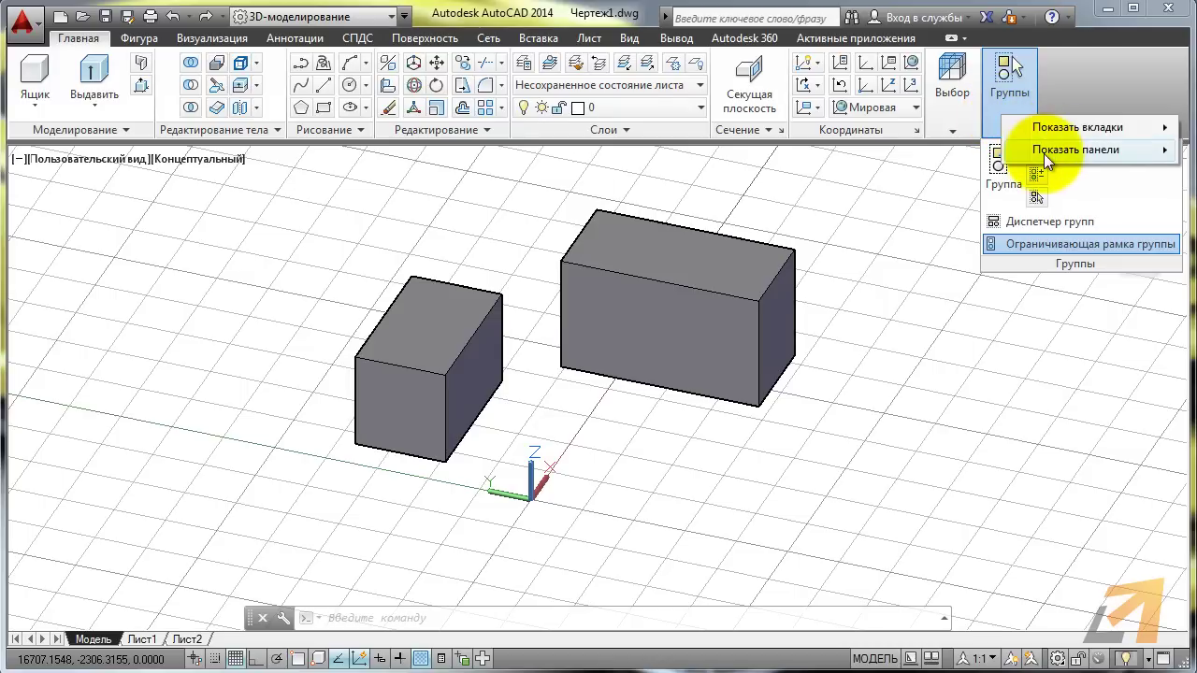
mouse_move(1076, 150)
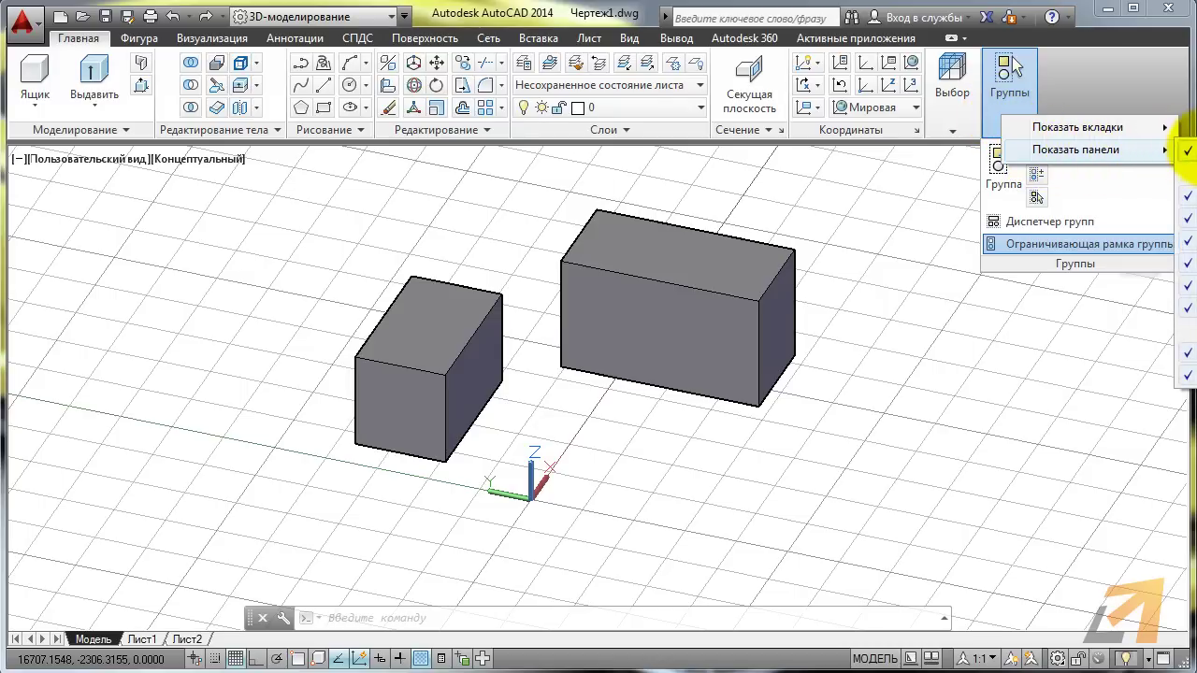
left_click(1181, 354)
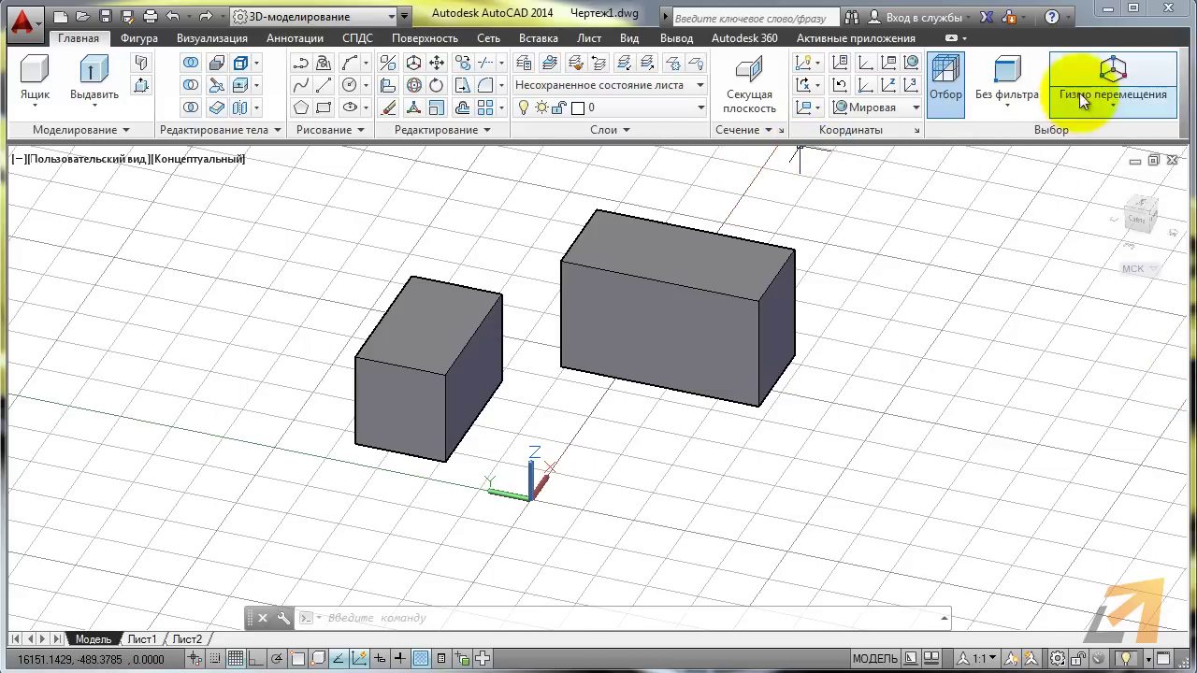